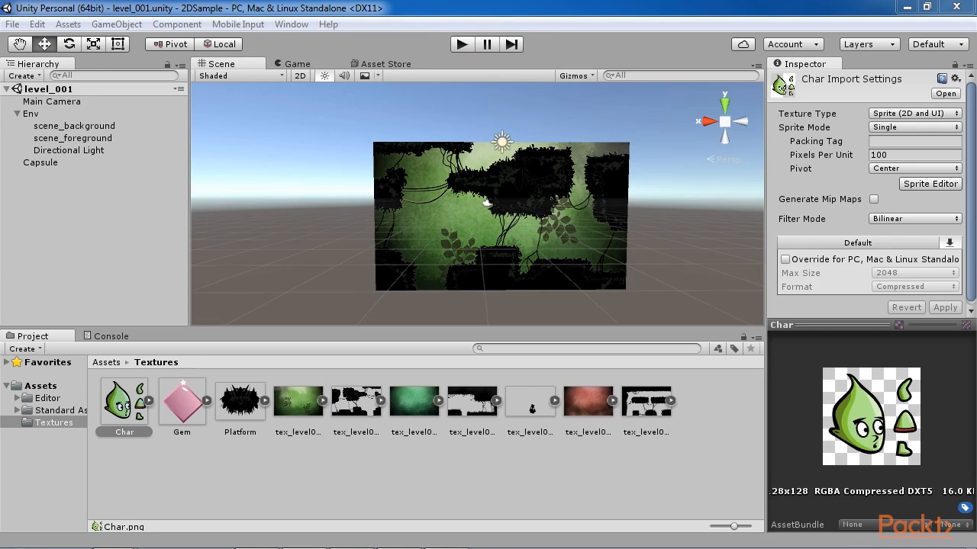
Step: Place the whole Char sprite in the scene beside the level background and delete it again
click(130, 408)
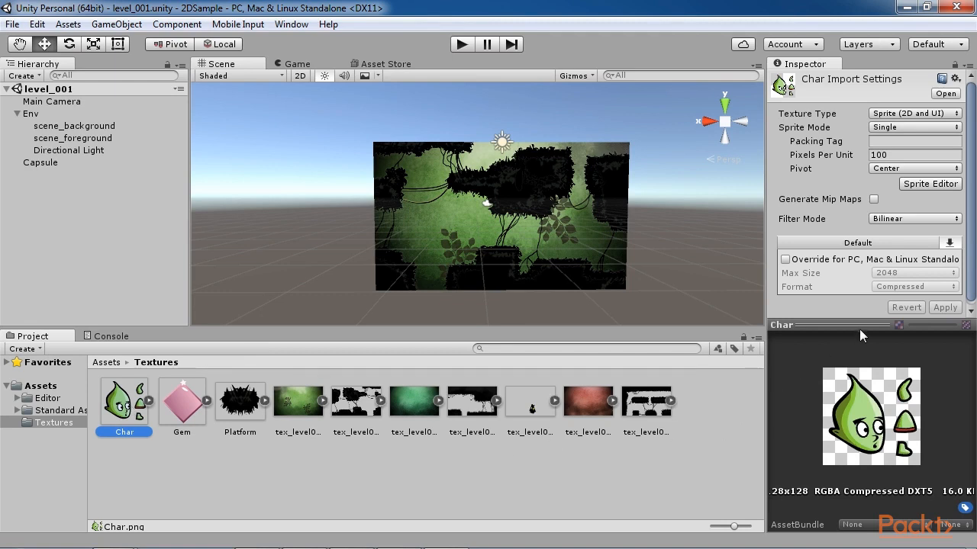
drag(864, 326, 873, 271)
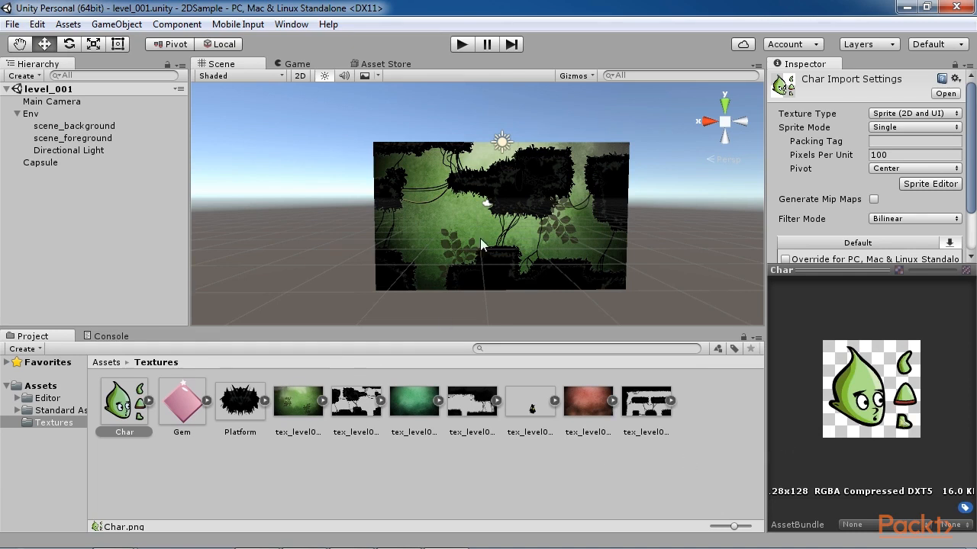
scroll(480, 238, up, 5)
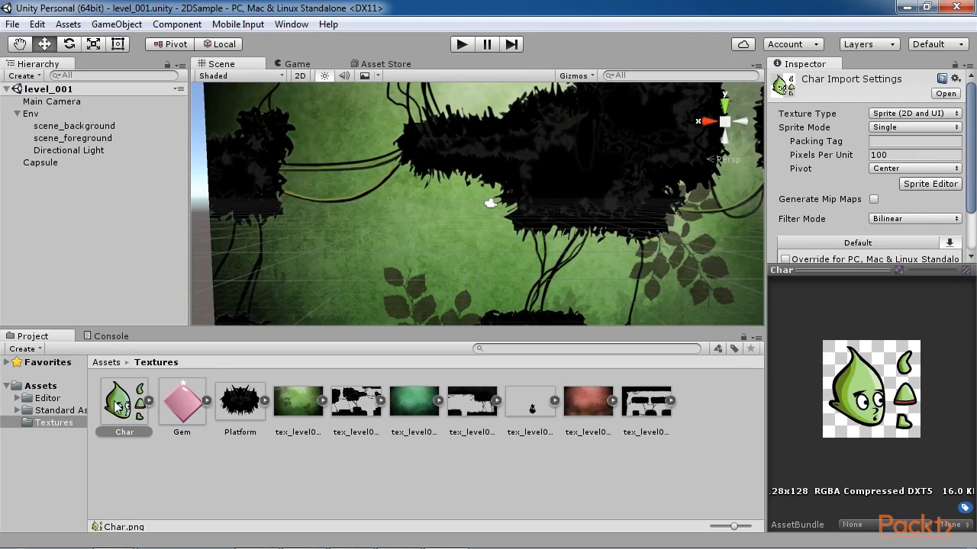
drag(116, 407, 229, 288)
scroll(279, 278, down, 3)
mouse_move(276, 217)
mouse_down()
mouse_move(277, 175)
mouse_move(274, 200)
mouse_up()
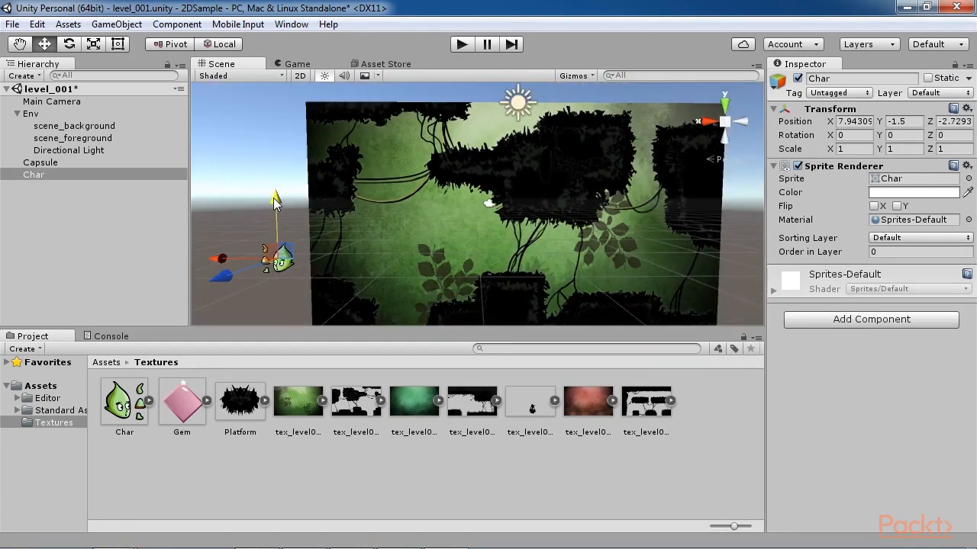
click(110, 175)
key(Delete)
Step: Set the Char texture's sprite mode to Multiple and open it in the Sprite Editor
click(140, 409)
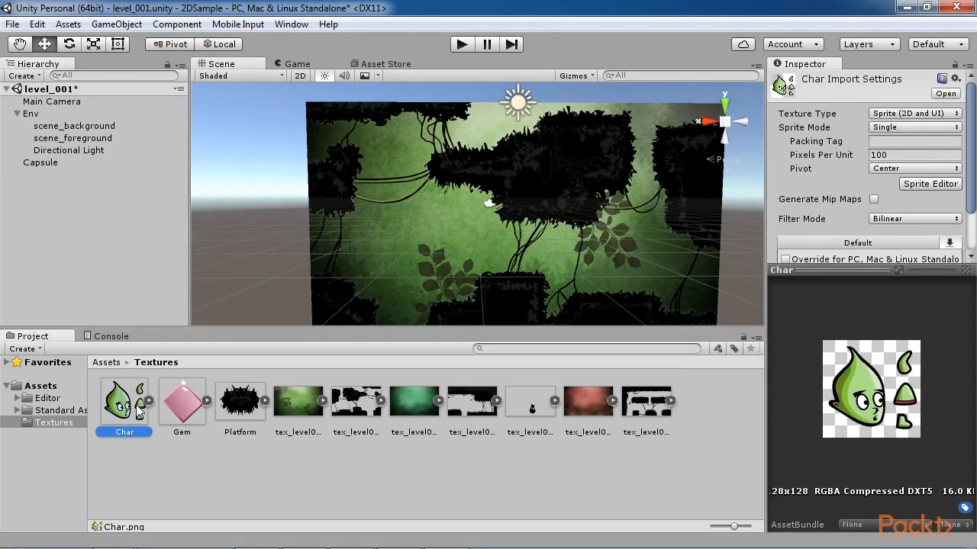
click(910, 128)
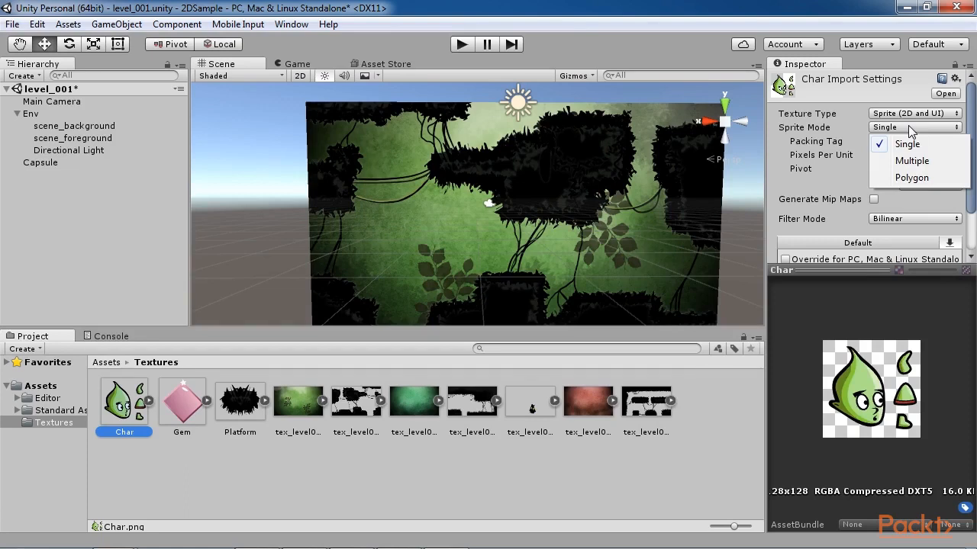
click(911, 160)
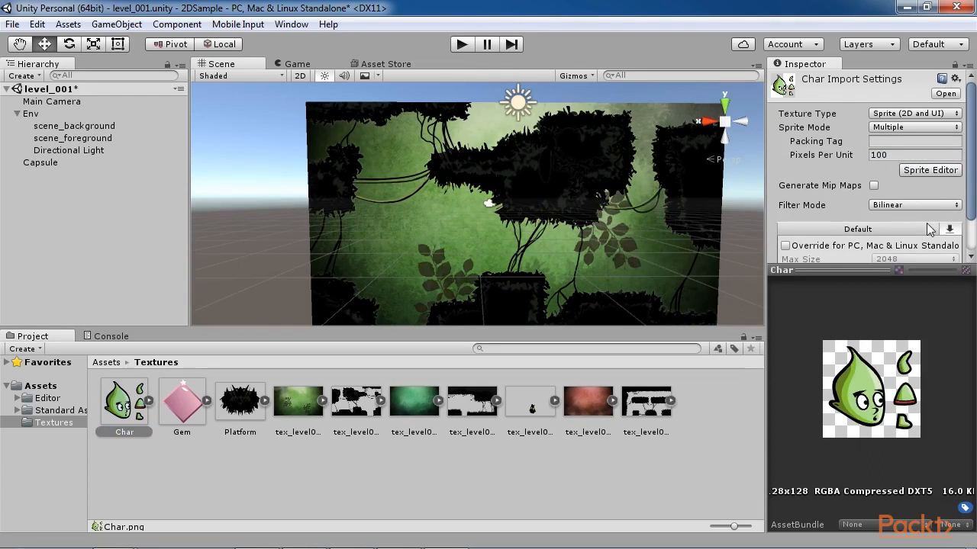
drag(889, 272, 889, 337)
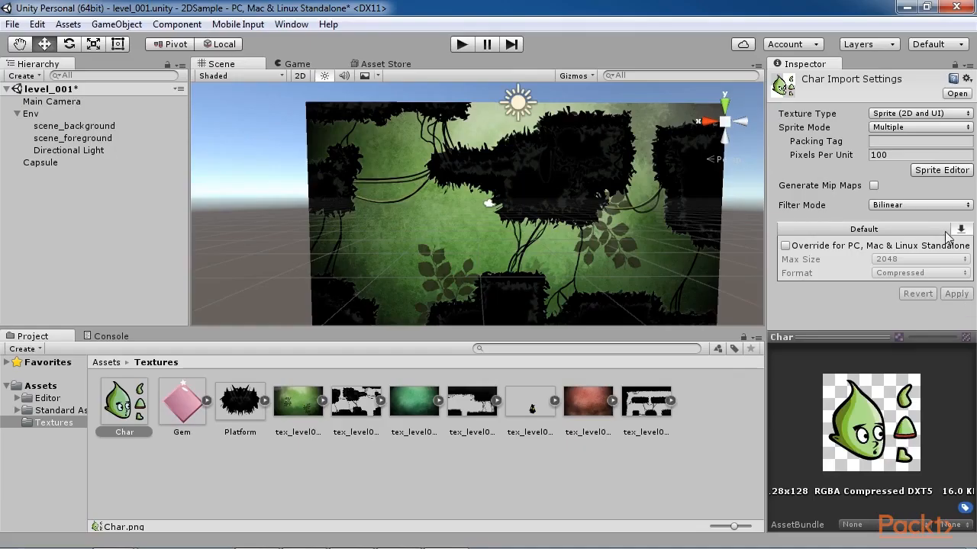
click(940, 171)
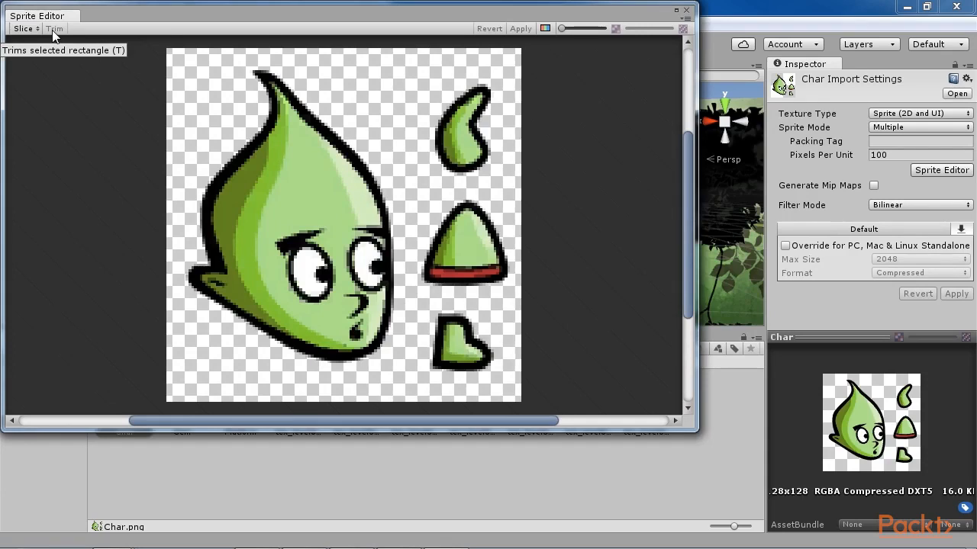
Step: Outline sprite rectangles by hand around the head (about 82 x 115), the arm (about 26 x 38) and the torso (about 32 x 35)
drag(209, 70, 251, 118)
drag(207, 71, 194, 60)
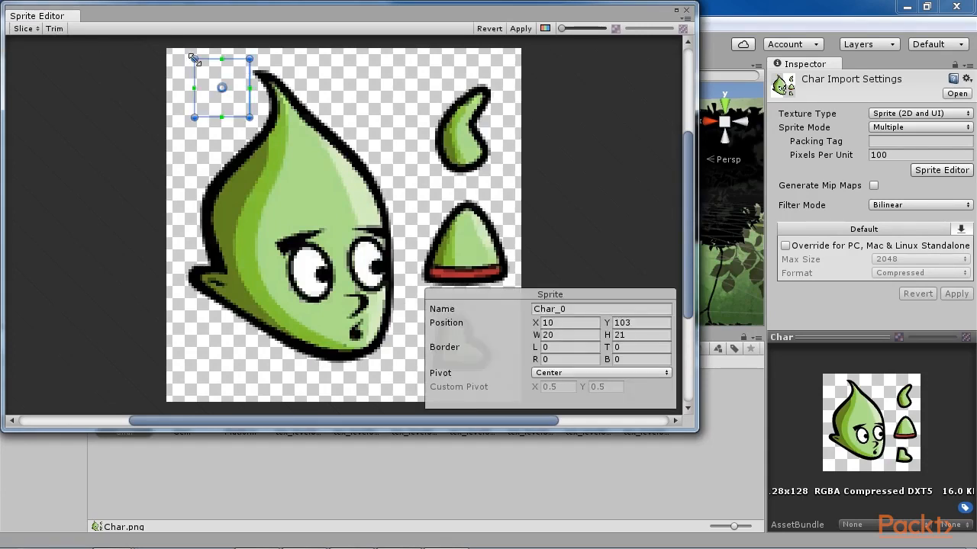
drag(249, 118, 412, 376)
click(433, 82)
drag(432, 82, 512, 187)
scroll(509, 202, down, 1)
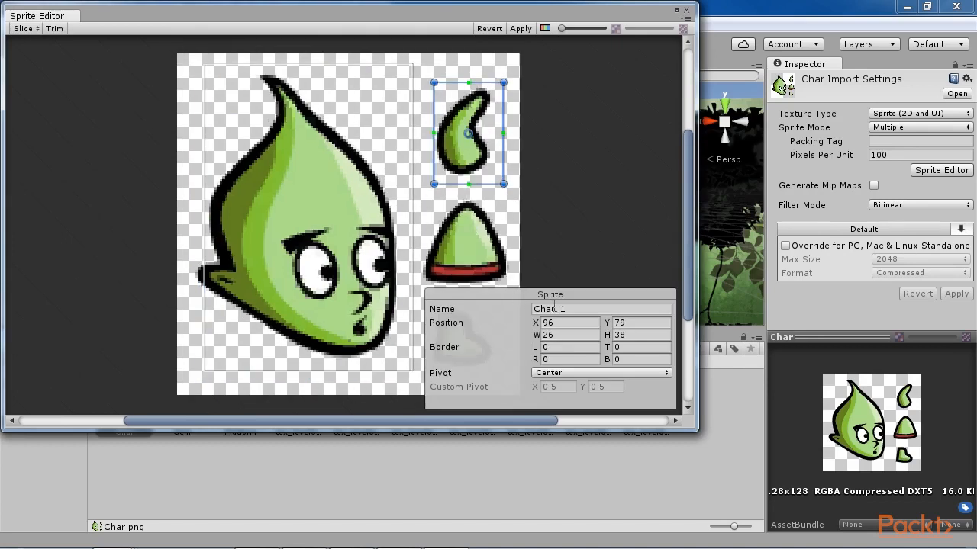
click(442, 202)
drag(426, 200, 511, 294)
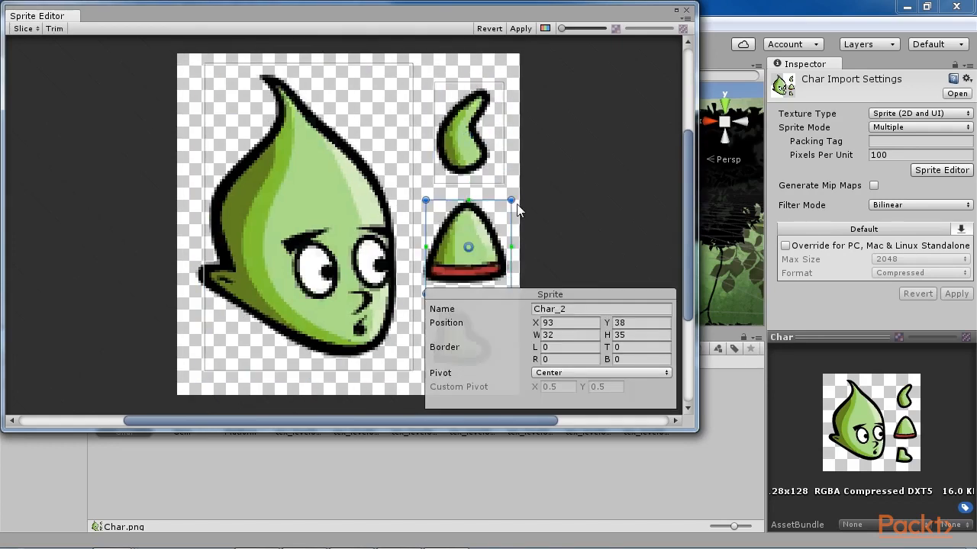
click(215, 258)
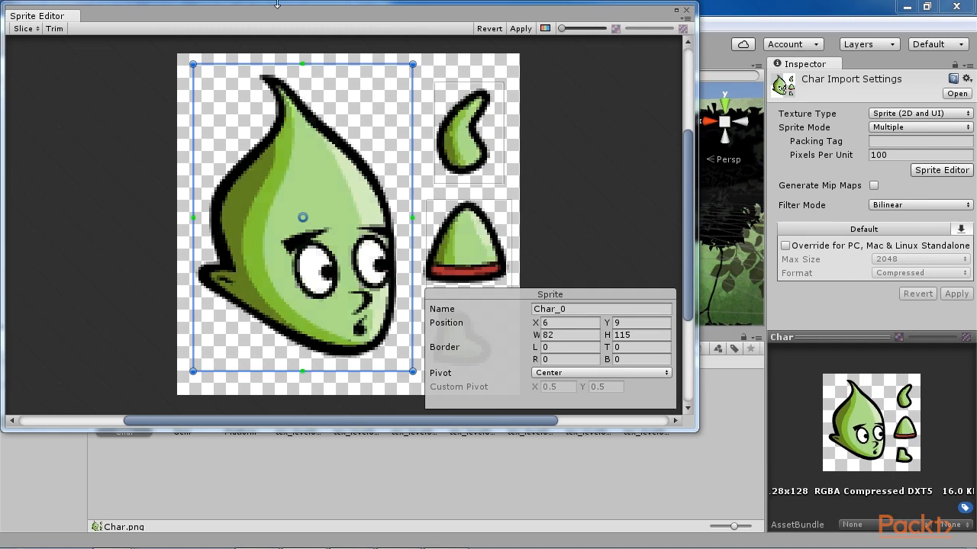
Step: Slice the texture automatically with Center pivot and the Delete Existing method, and check the arm, torso and foot slices
click(23, 29)
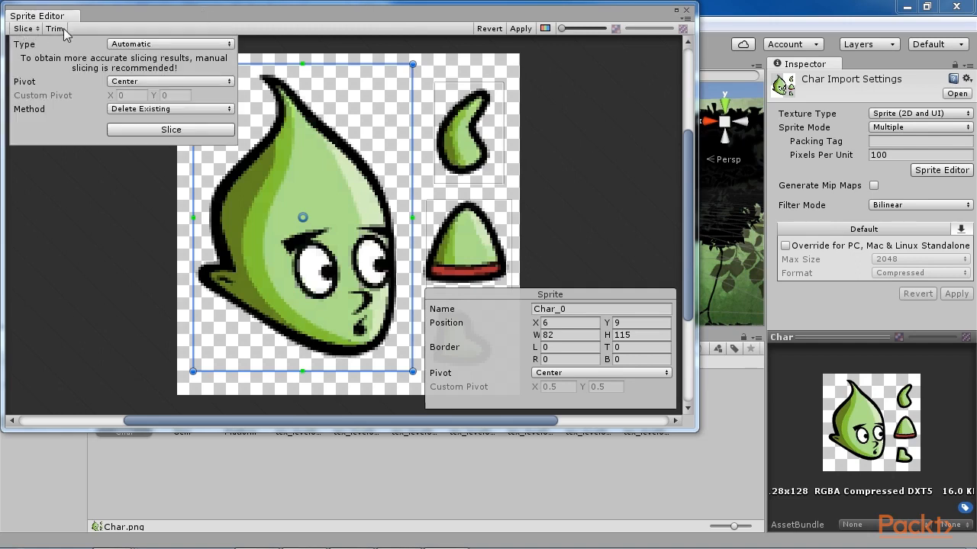
click(169, 130)
click(472, 137)
click(464, 252)
click(465, 294)
click(463, 338)
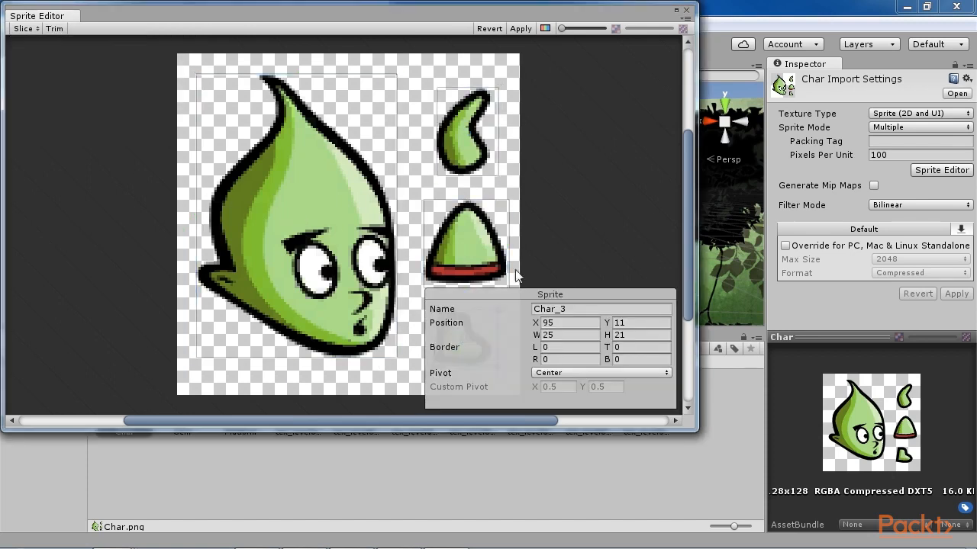
Step: Widen the Sprite Editor window and rerun the automatic slice with the same settings
drag(697, 253, 974, 260)
click(22, 29)
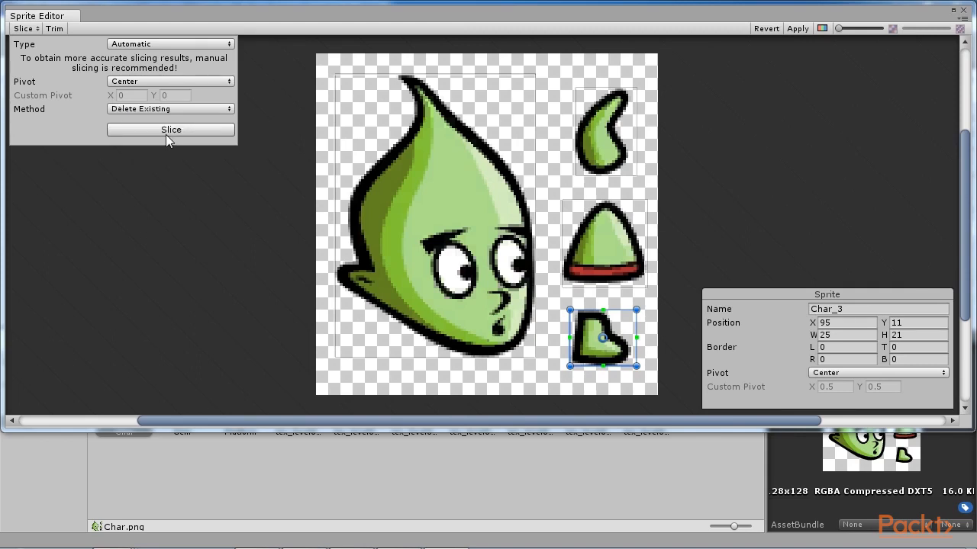
click(170, 130)
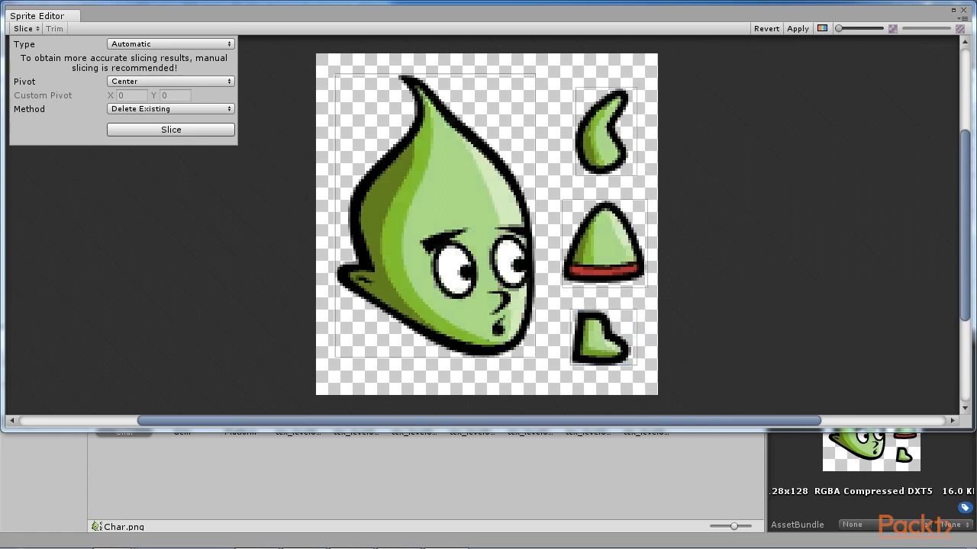
key(Escape)
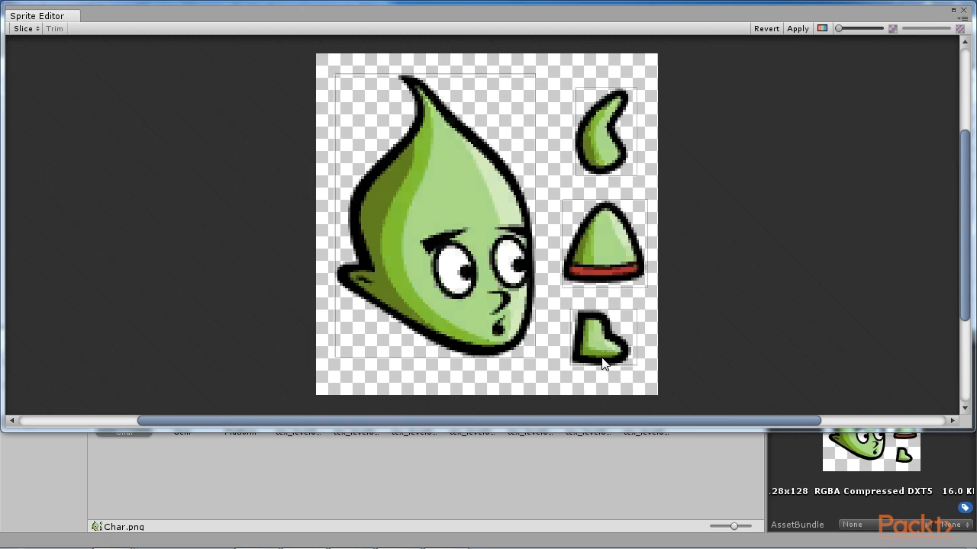
Step: Move the head slice's pivot down to the neck, at about X 0.52, Y 0.06
click(482, 331)
drag(437, 215, 438, 339)
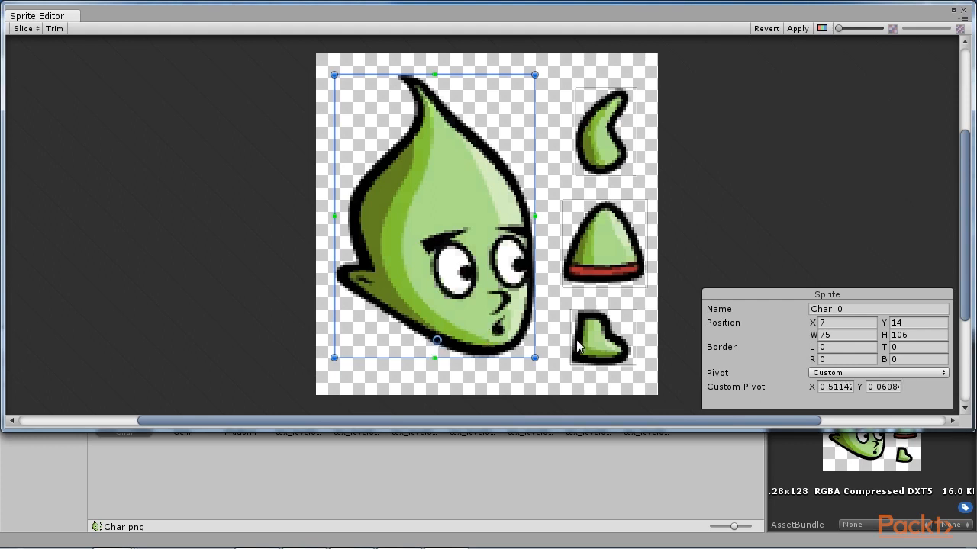
mouse_move(437, 340)
mouse_down()
mouse_move(446, 330)
mouse_move(439, 343)
mouse_up()
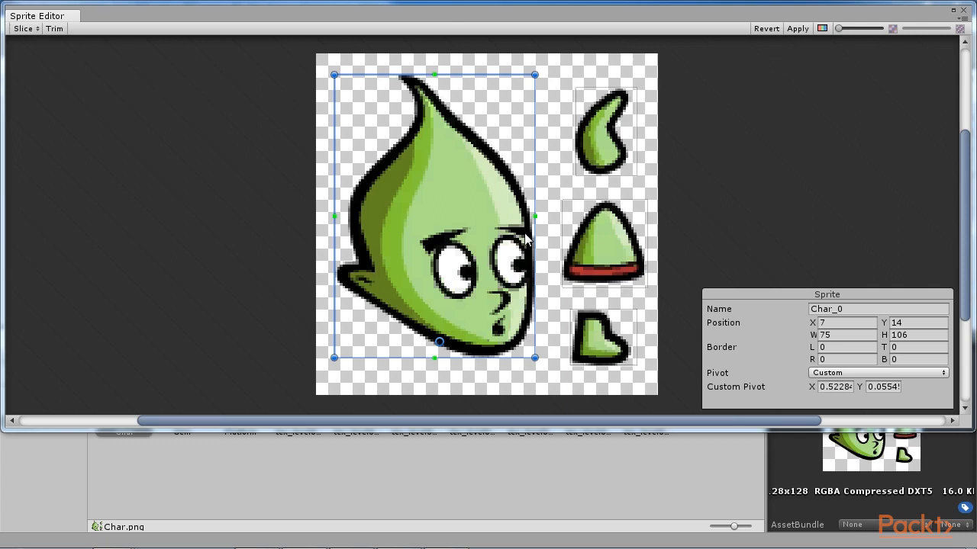
Step: Move the arm slice's pivot to its rounded lower end, at about X 0.56, Y 0.14
click(611, 253)
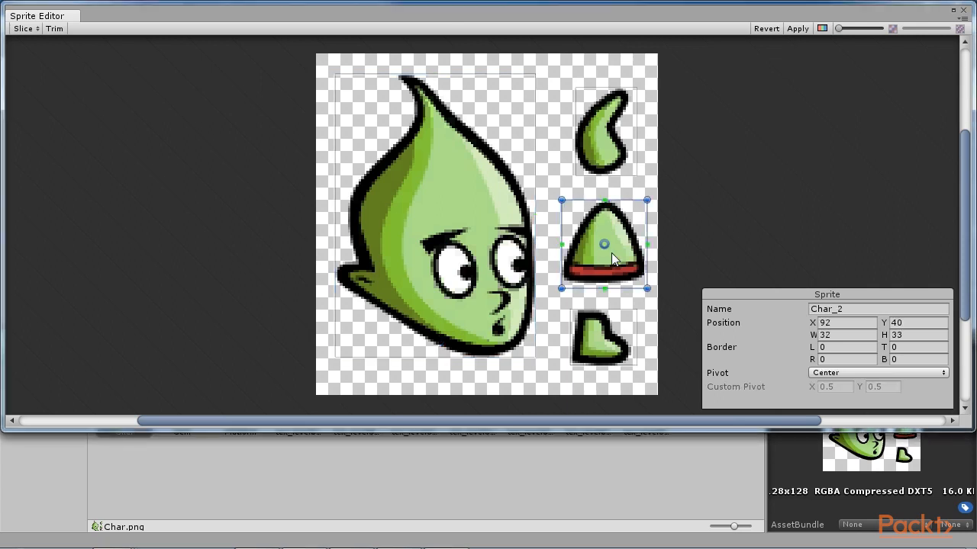
click(603, 136)
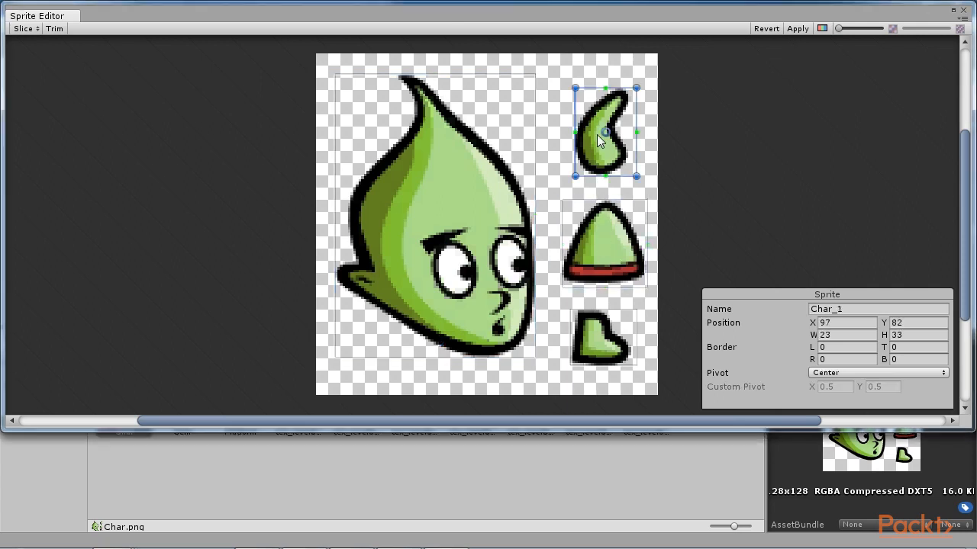
drag(603, 136, 609, 158)
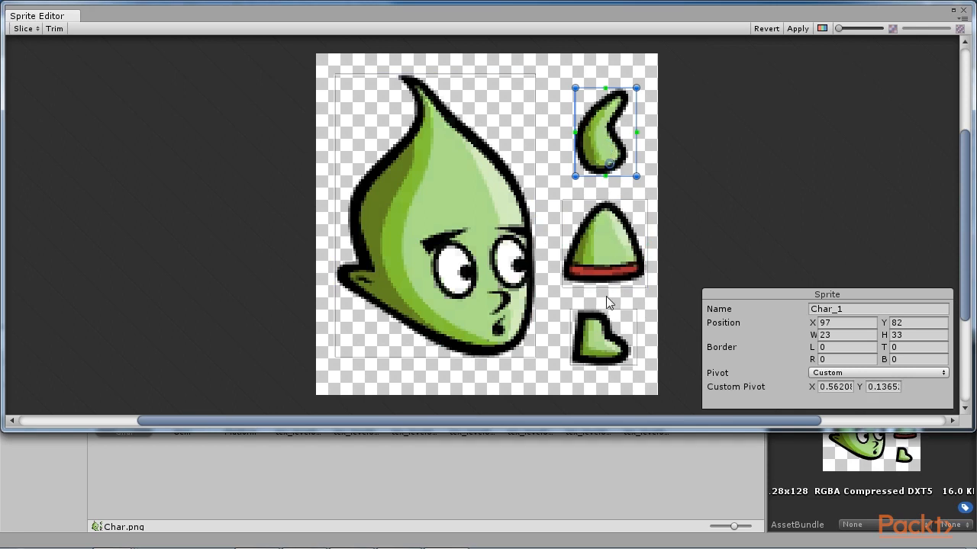
Step: Move the foot slice's pivot to its upper part and the torso slice's pivot down to the red belt, at about X 0.48, Y 0.17
click(600, 334)
drag(604, 344, 609, 322)
click(611, 261)
drag(602, 244, 603, 274)
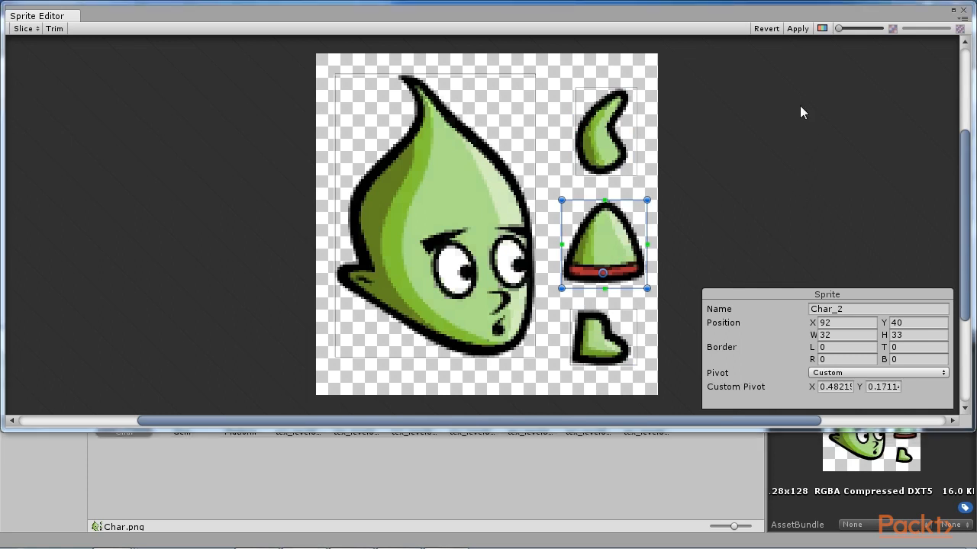
Step: Apply the slicing and pivot changes, close the Sprite Editor and expand the Char texture into its separate sprites
click(803, 28)
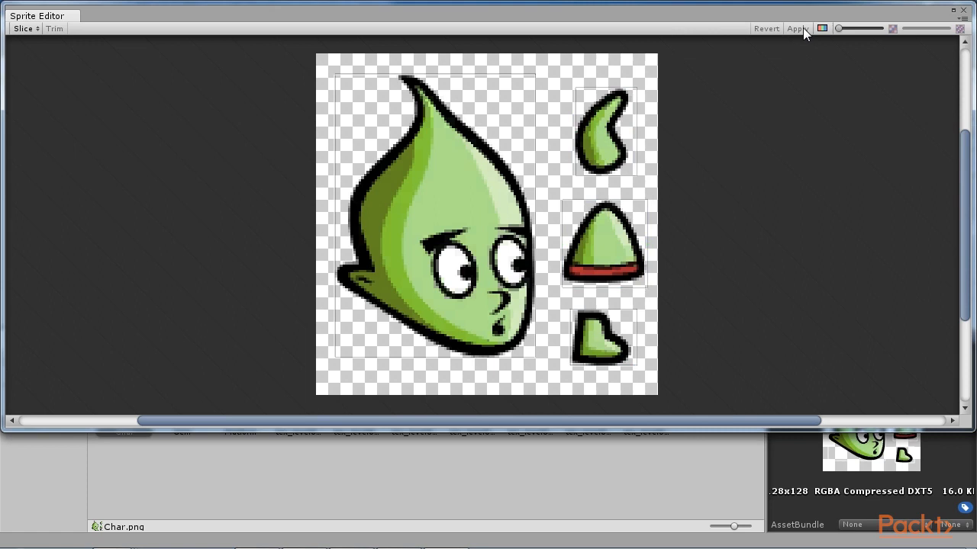
click(963, 10)
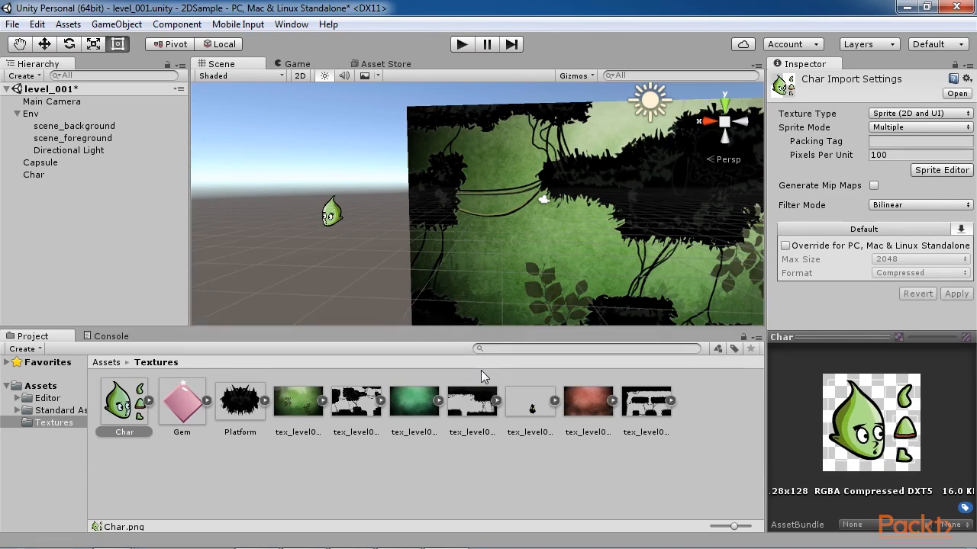
click(148, 403)
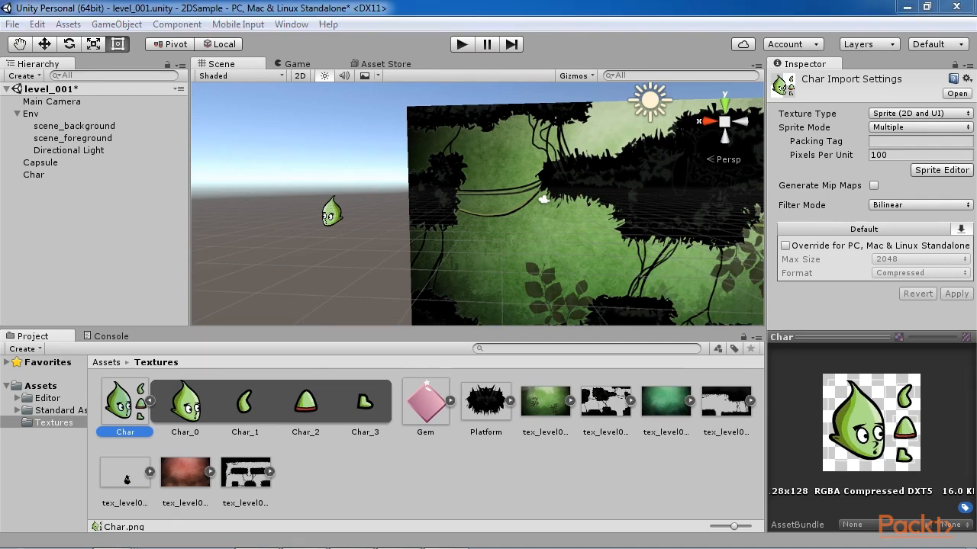
Step: Create an empty game object named Player and give it the Player tag
click(22, 76)
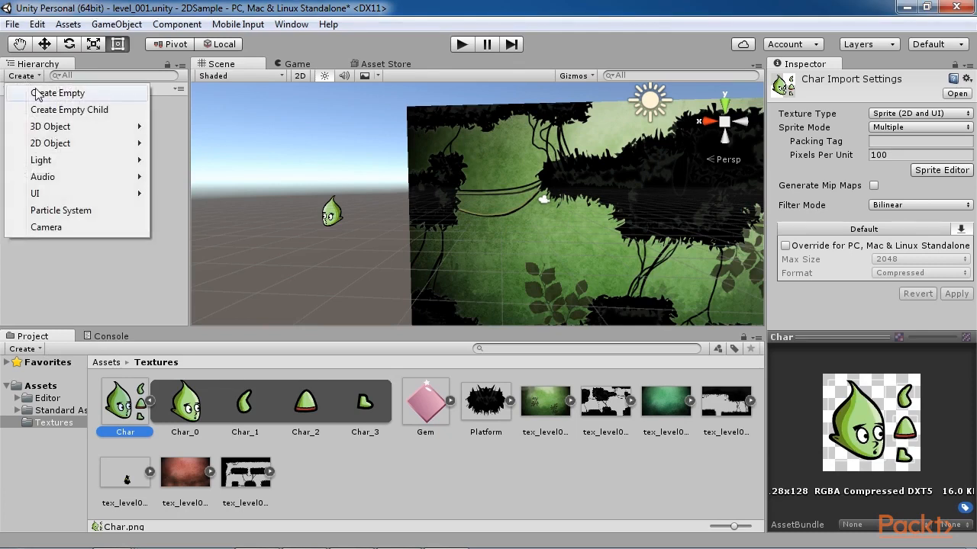
click(36, 89)
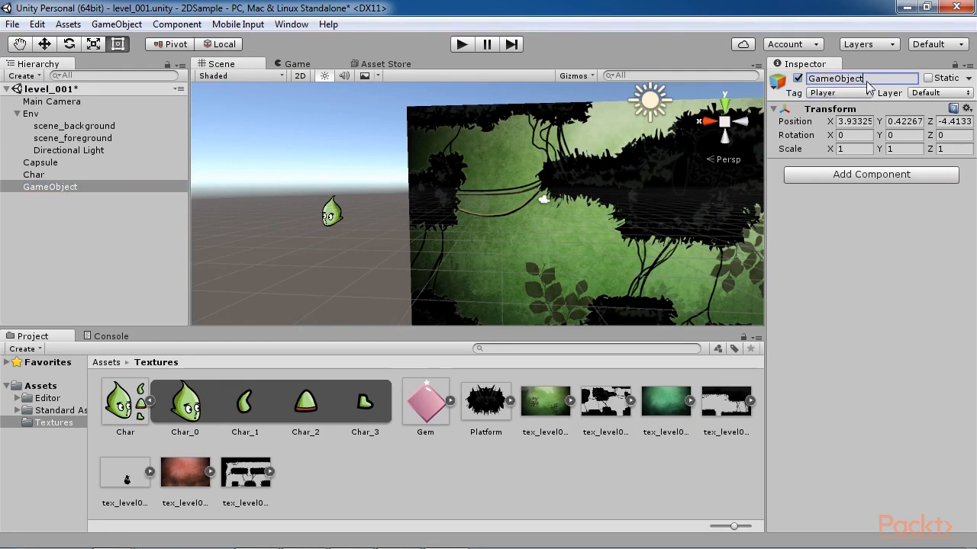
click(867, 79)
text(P)
key(Return)
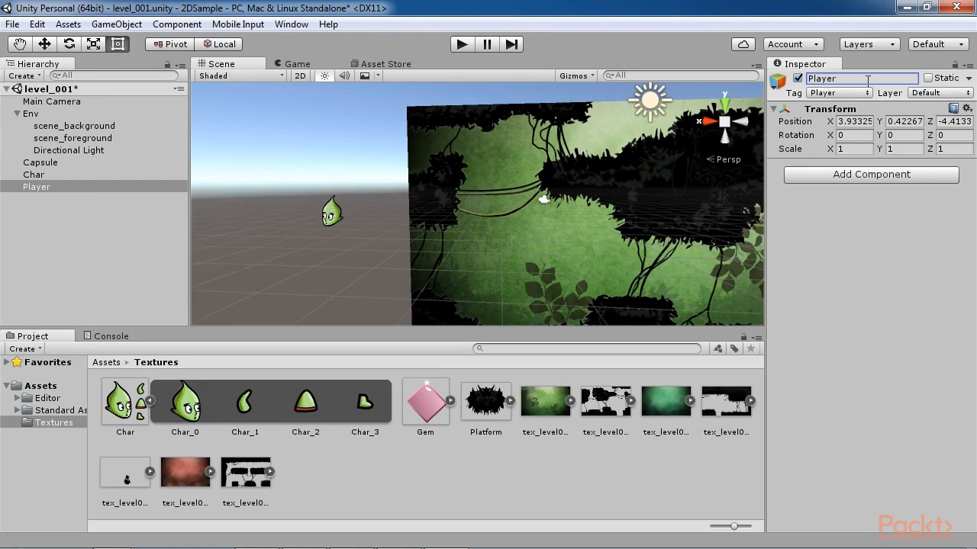
click(870, 254)
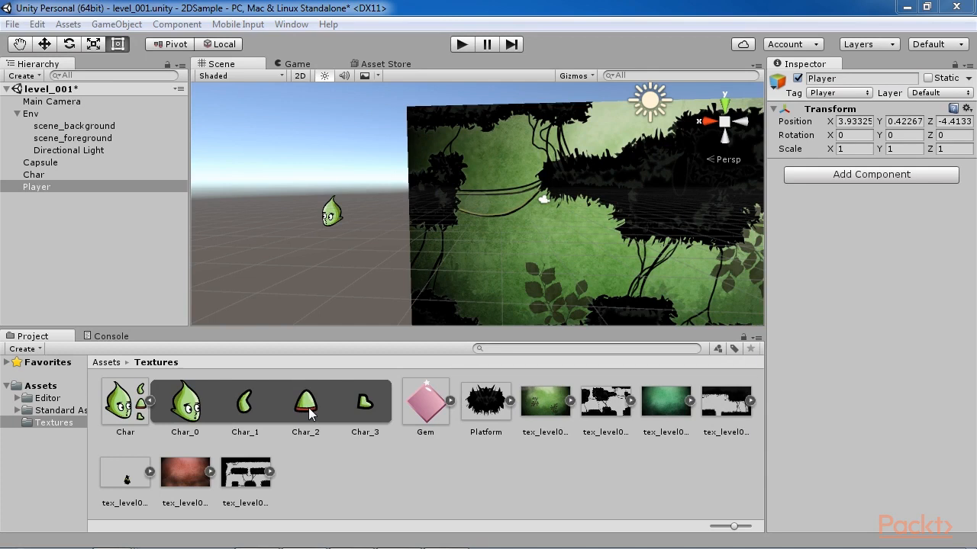
Step: Add the Char_2 sprite as a child of Player and rename it Torso
drag(309, 414, 77, 188)
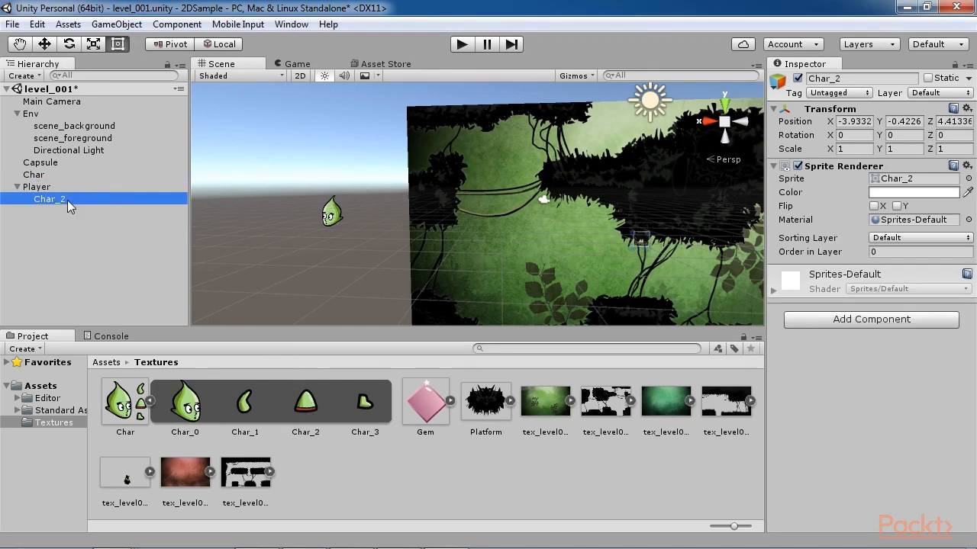
click(848, 78)
text(Torso)
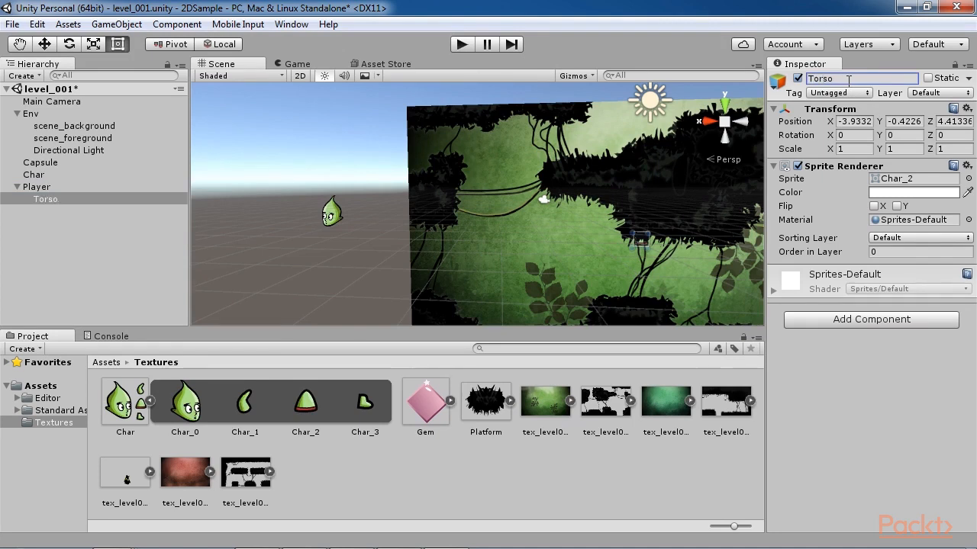
Step: Delete the separate Char object from the scene
click(59, 174)
key(Delete)
Step: Move the Torso sprite in the scene to about X -3.98, Y 0.13 relative to Player
click(46, 187)
middle_click(675, 247)
middle_drag(676, 247, 527, 198)
double_click(84, 188)
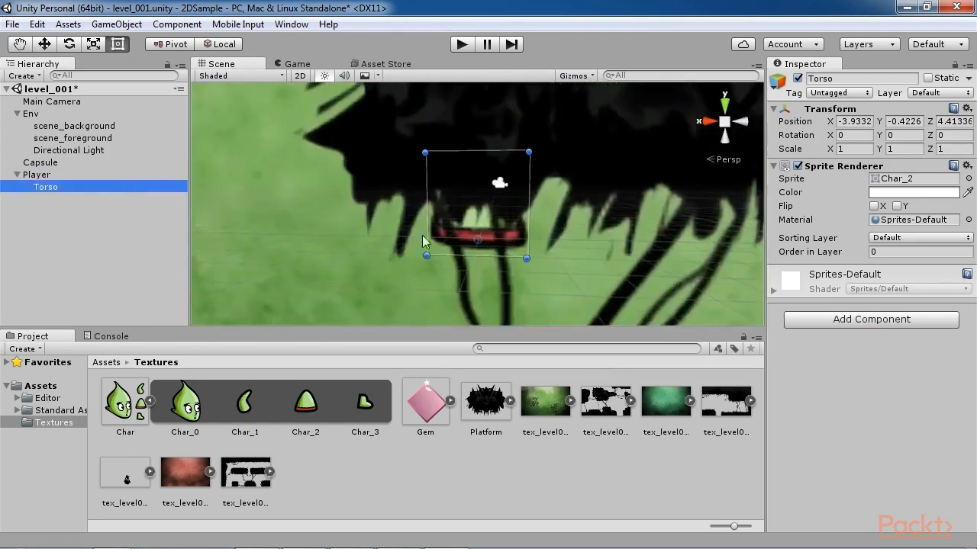
drag(485, 222, 407, 274)
scroll(473, 204, down, 6)
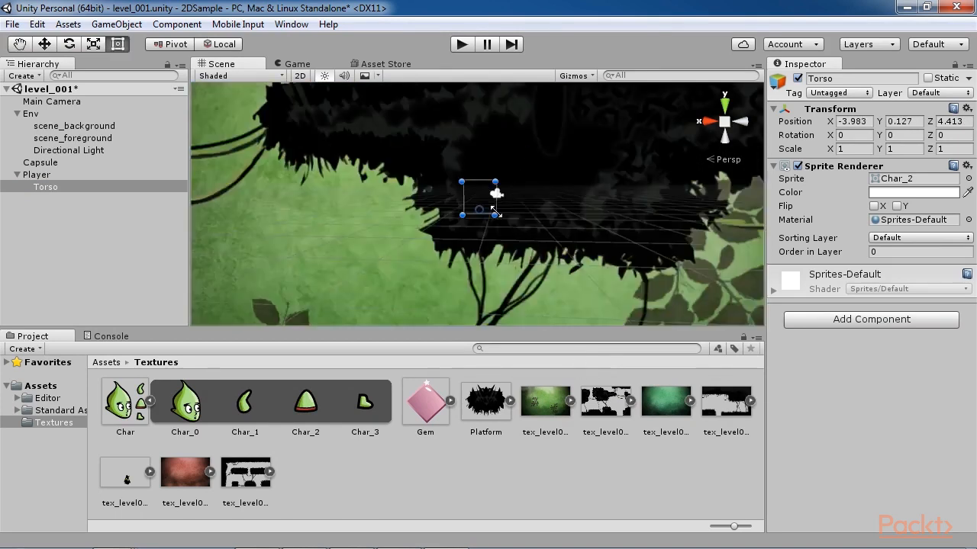
Step: Lower the Torso sprite to about X -4.02, Y -0.64 relative to Player
drag(468, 269, 476, 241)
key(w)
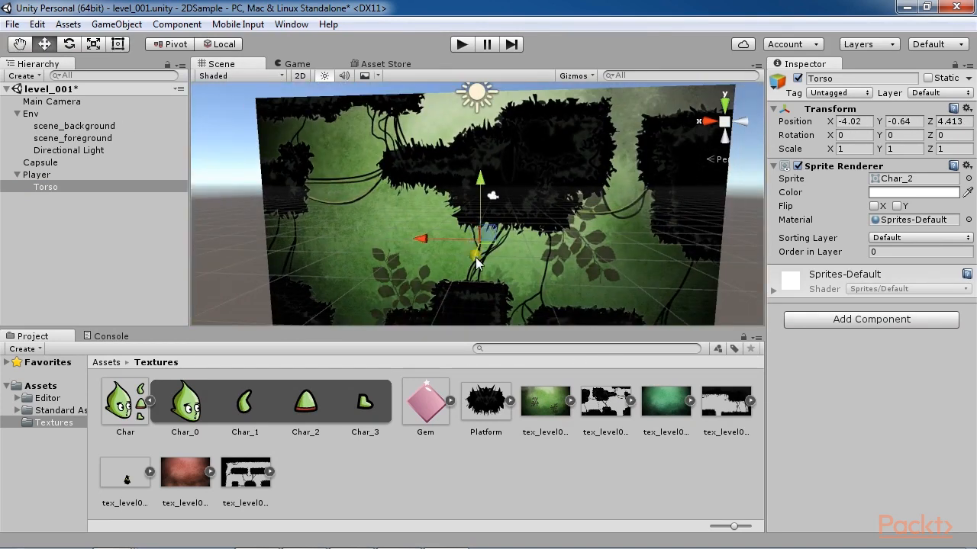
scroll(488, 252, up, 5)
click(554, 229)
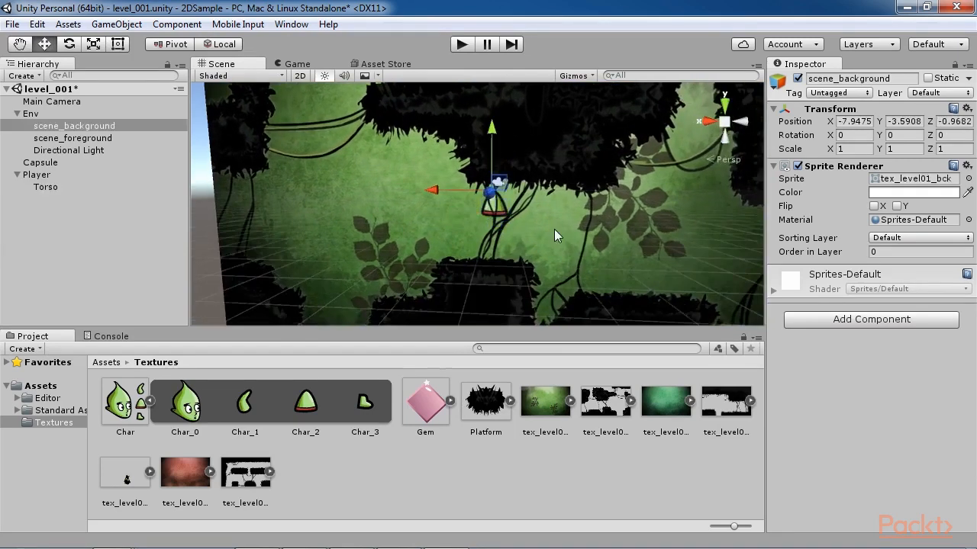
Step: Move the Torso sprite out over the open green background at about X -3.385, Z 6.356
key(q)
click(92, 241)
click(44, 43)
click(46, 187)
drag(451, 221, 384, 220)
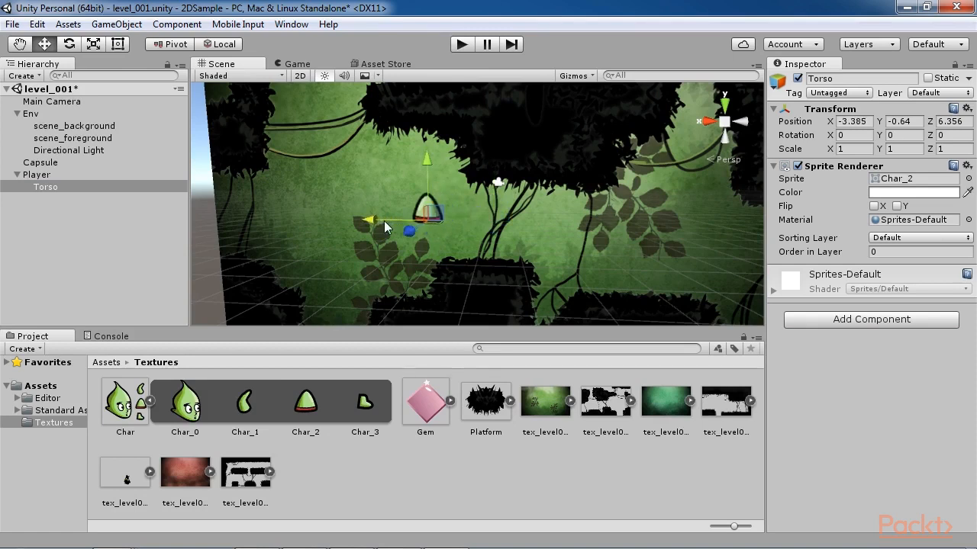
click(417, 230)
middle_drag(419, 232, 513, 269)
scroll(513, 269, up, 4)
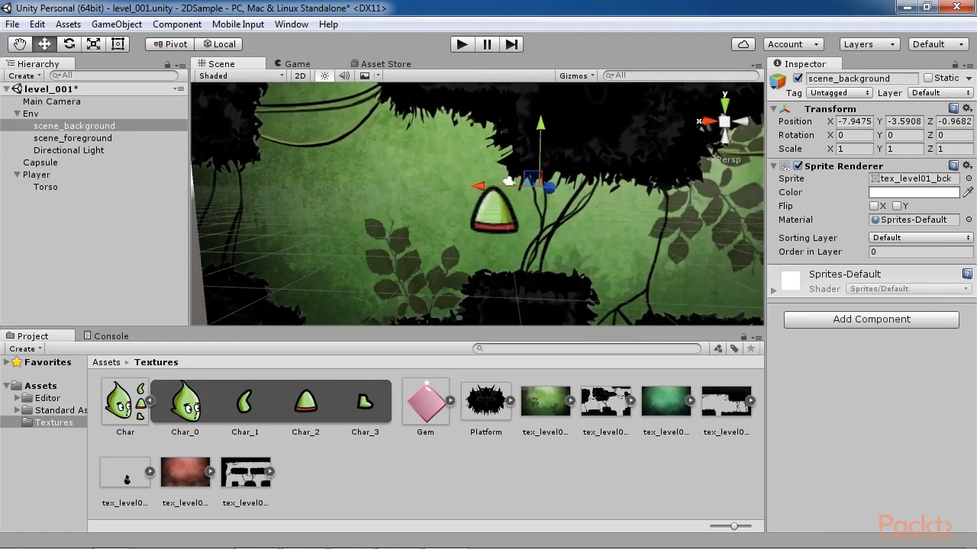
Step: Add two Char_1 sprites as children of Torso and rename the first one Arm_Right
drag(245, 412, 59, 193)
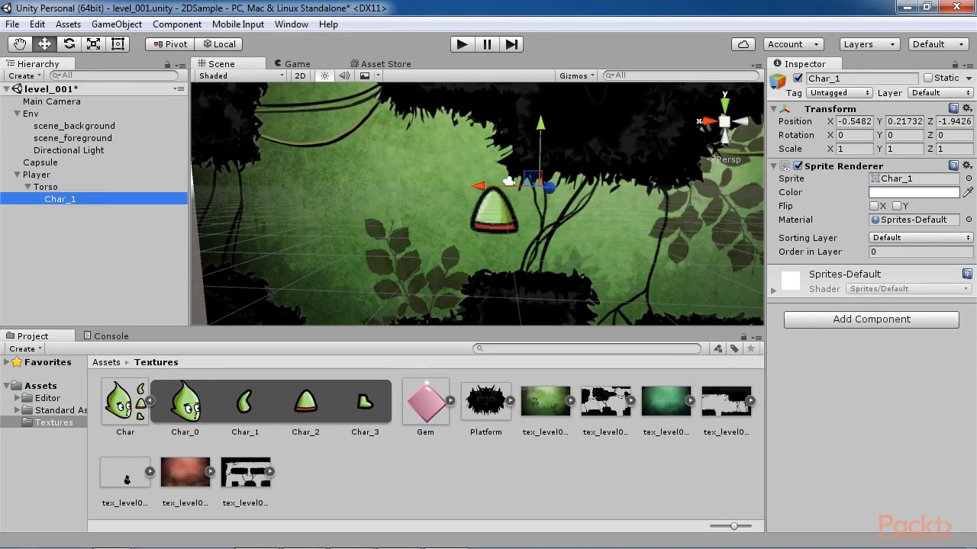
drag(244, 409, 61, 189)
click(76, 199)
click(849, 79)
text(Arm_Right)
key(Return)
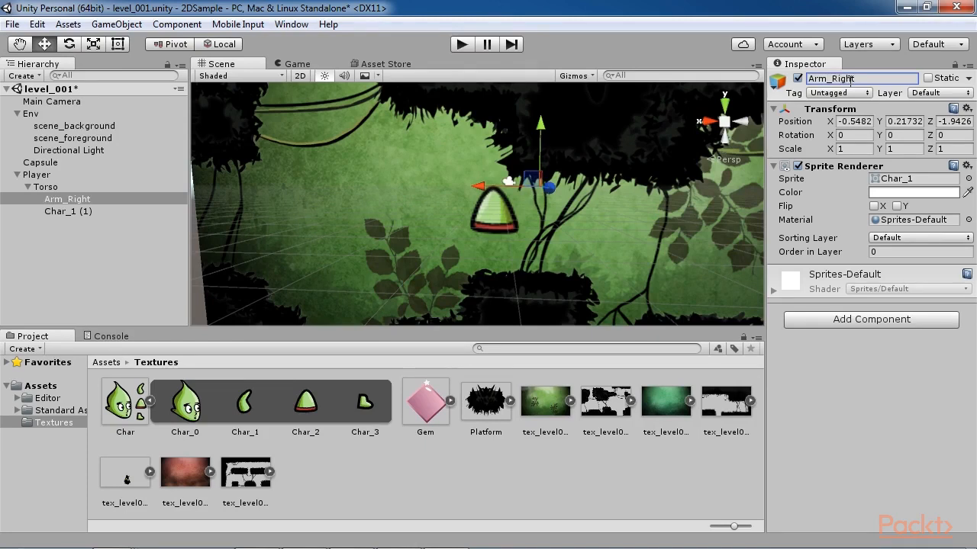
Step: Rename the second Char_1 child of Torso as Arm_Left
click(130, 211)
click(879, 79)
text(Arm_Left)
key(Return)
Step: Move Arm_Right to about X 0.29, Z -3.46 and shift Torso to about X -2.40
click(68, 199)
drag(547, 187, 472, 201)
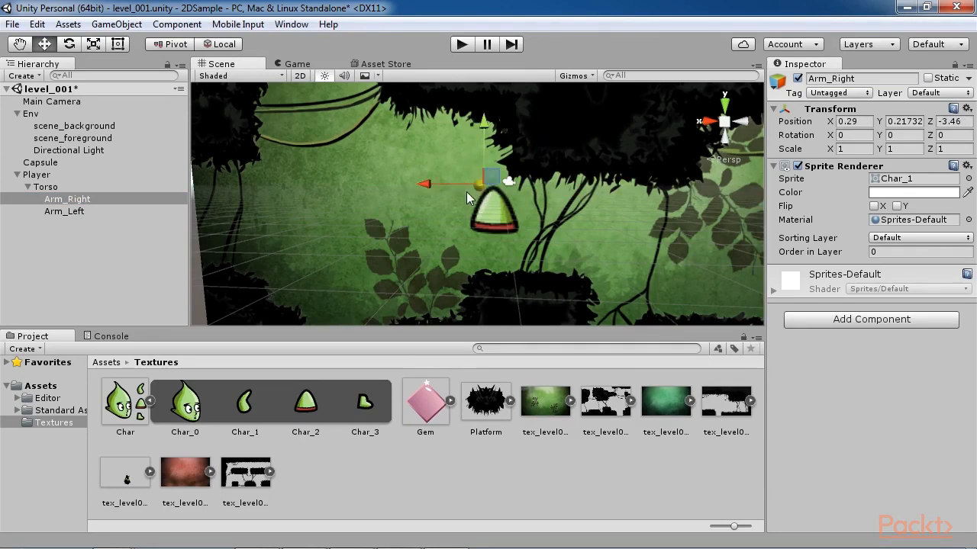
drag(434, 188, 322, 206)
click(469, 225)
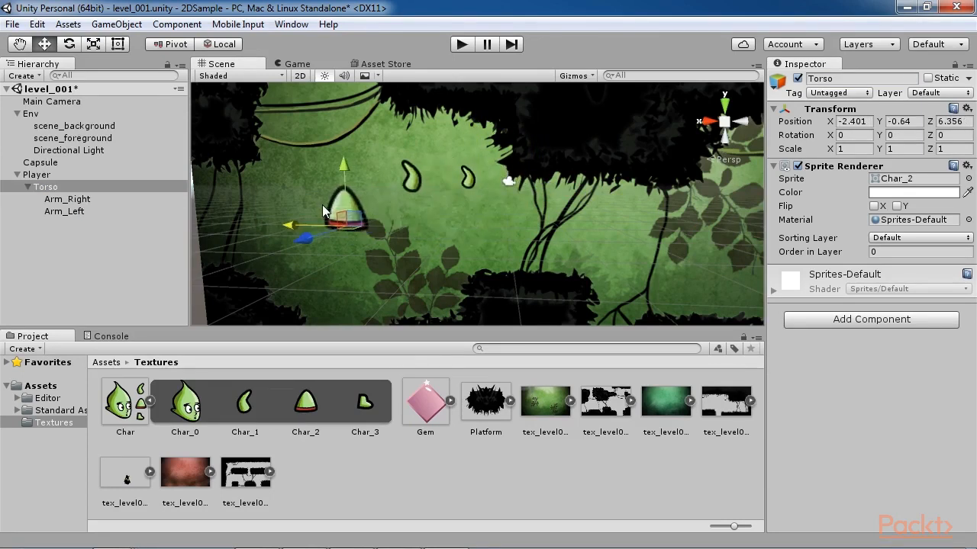
Step: Move Arm_Right against the side of the Torso at about X -0.171, Y -0.01, Z -0.281
middle_drag(323, 206, 435, 231)
drag(456, 199, 459, 241)
click(484, 196)
alt+drag(441, 273, 580, 285)
middle_drag(521, 224, 509, 261)
drag(493, 237, 528, 245)
alt+drag(551, 274, 455, 253)
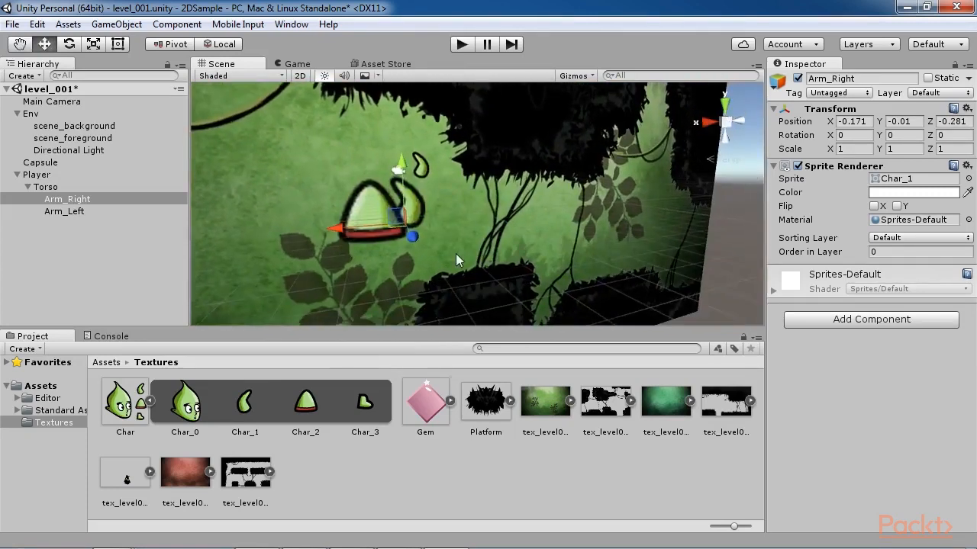
Step: Add two Char_3 sprites as children of Player and rename the first one Feet_Left
click(46, 234)
drag(365, 409, 47, 180)
drag(364, 402, 54, 179)
click(82, 226)
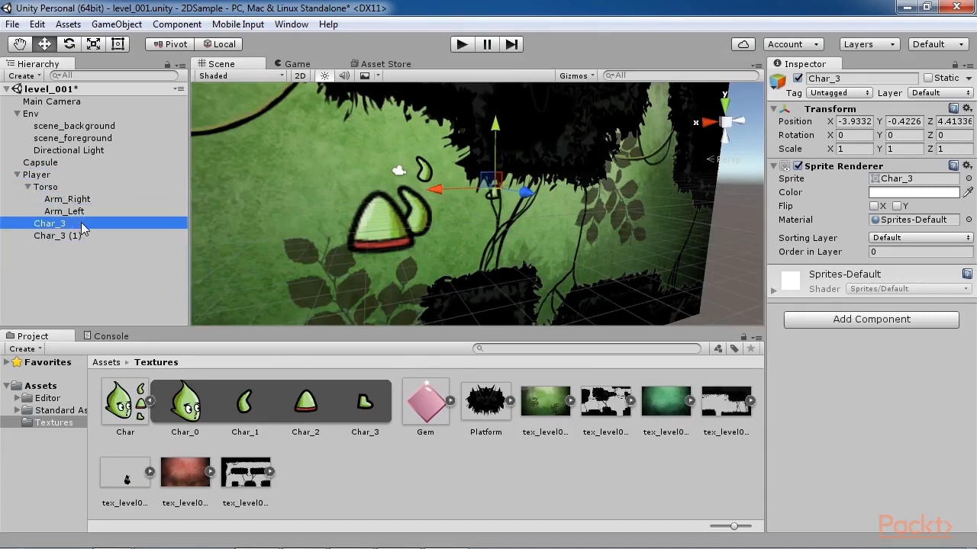
click(860, 78)
text(Feet_Left)
key(Return)
Step: Rename the second Char_3 child of Player as Feet_Right
click(121, 236)
click(853, 79)
text(Feet_Right)
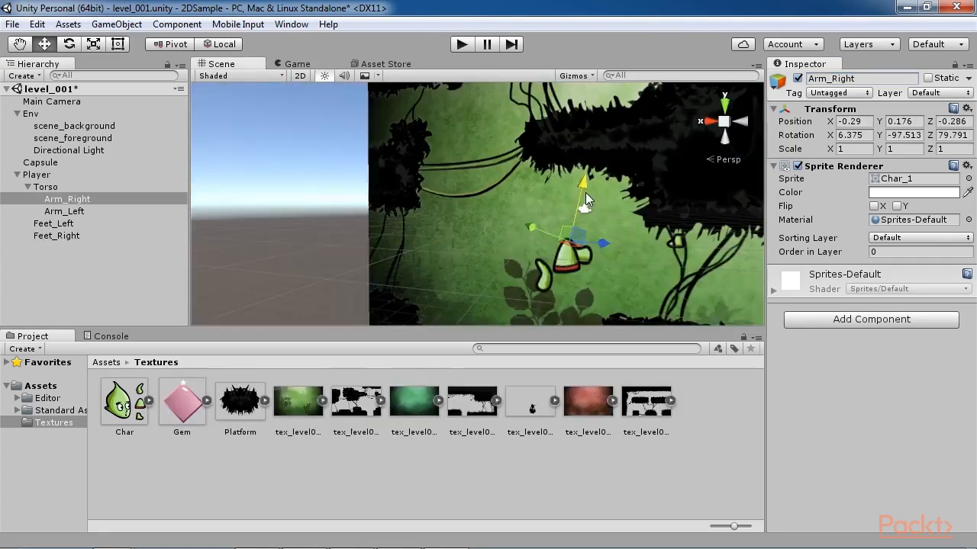
Step: Rotate Arm_Left to about 15.3, -97.5, 27.0 and attach it to the Torso at about X 0.001, Y 0.206, Z -0.033
key(e)
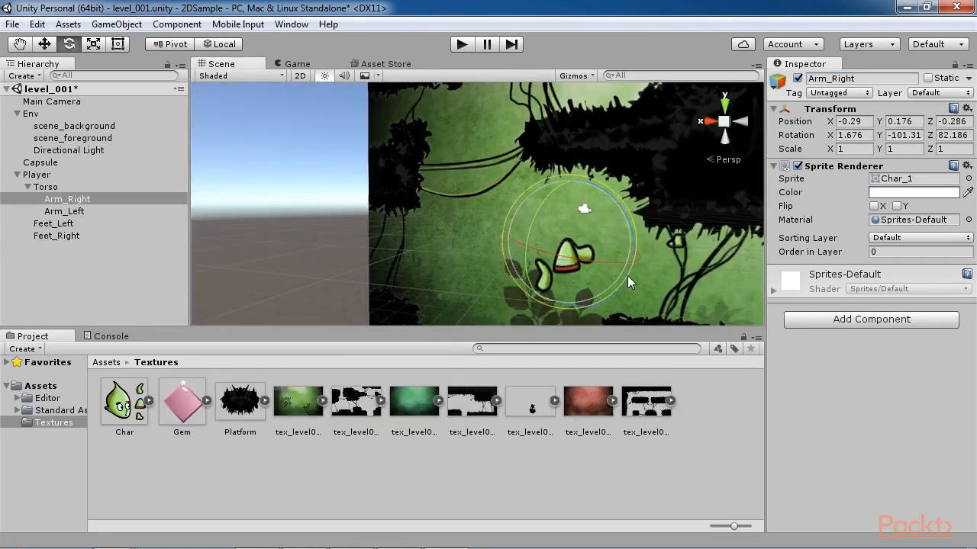
click(582, 258)
drag(547, 279, 814, 242)
key(w)
drag(557, 240, 584, 218)
key(e)
drag(551, 260, 502, 308)
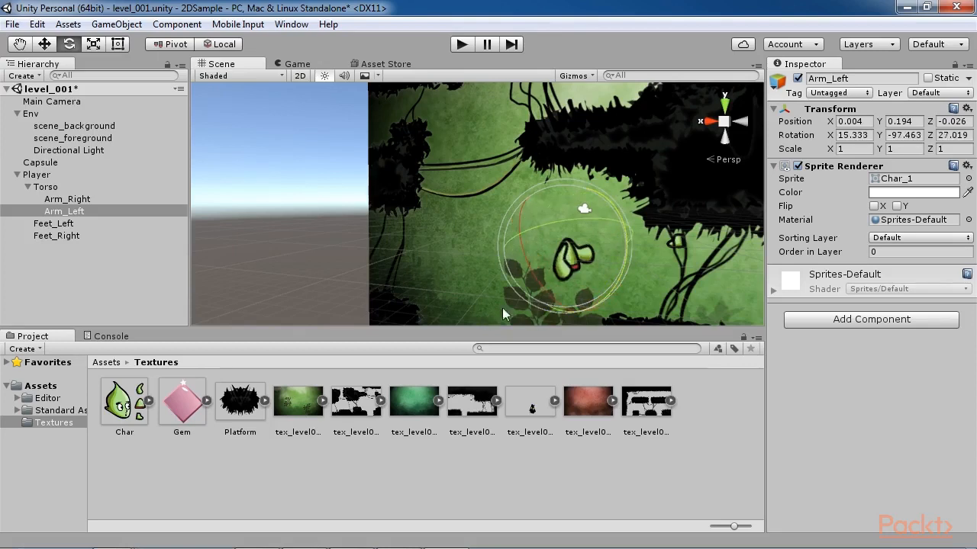
key(w)
drag(560, 248, 561, 227)
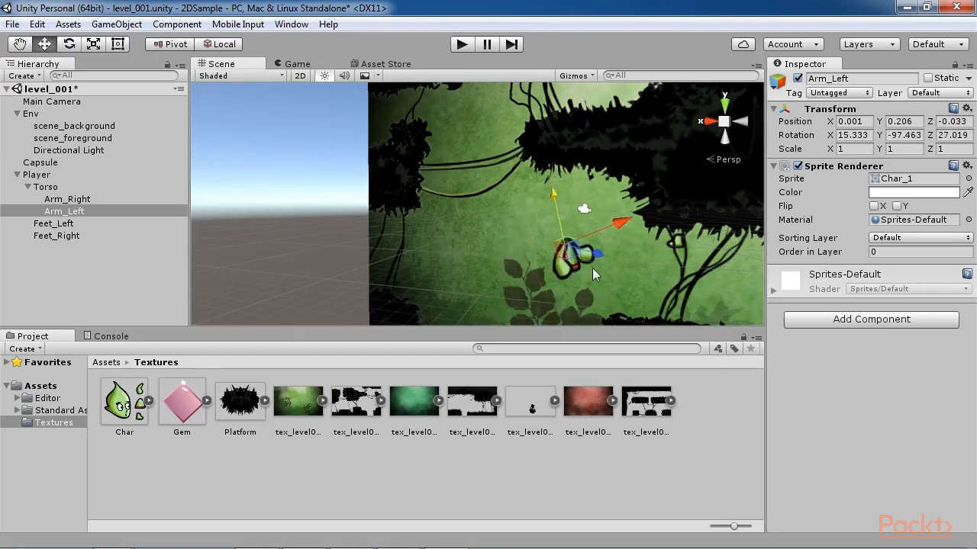
Step: Turn Feet_Left to about -157.86 on Y and place it under the Torso at about X -2.475, Y -0.754, Z 5.444
click(53, 222)
drag(698, 245, 608, 242)
key(e)
key(w)
click(574, 244)
key(e)
key(w)
drag(622, 207, 626, 242)
drag(639, 280, 595, 279)
key(e)
key(w)
drag(581, 215, 580, 218)
Step: Enlarge Feet_Left uniformly to a scale of about 1.56
key(r)
drag(578, 273, 631, 256)
click(575, 273)
click(611, 247)
Step: Adjust the scale of Feet_Right so it fits beneath the Torso beside Feet_Left
click(65, 236)
key(e)
key(w)
key(r)
mouse_move(578, 274)
mouse_down()
mouse_move(600, 279)
mouse_move(577, 283)
mouse_up()
click(53, 224)
key(w)
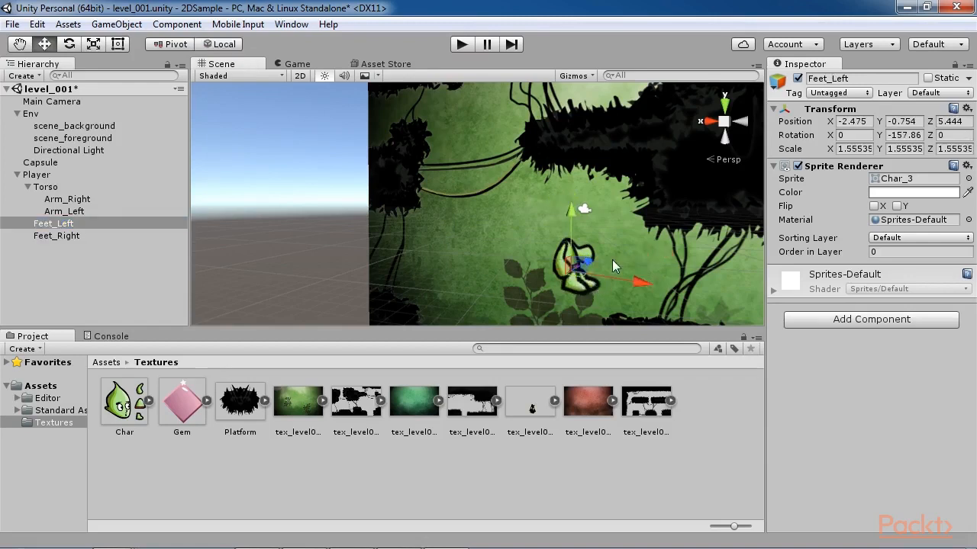
click(595, 283)
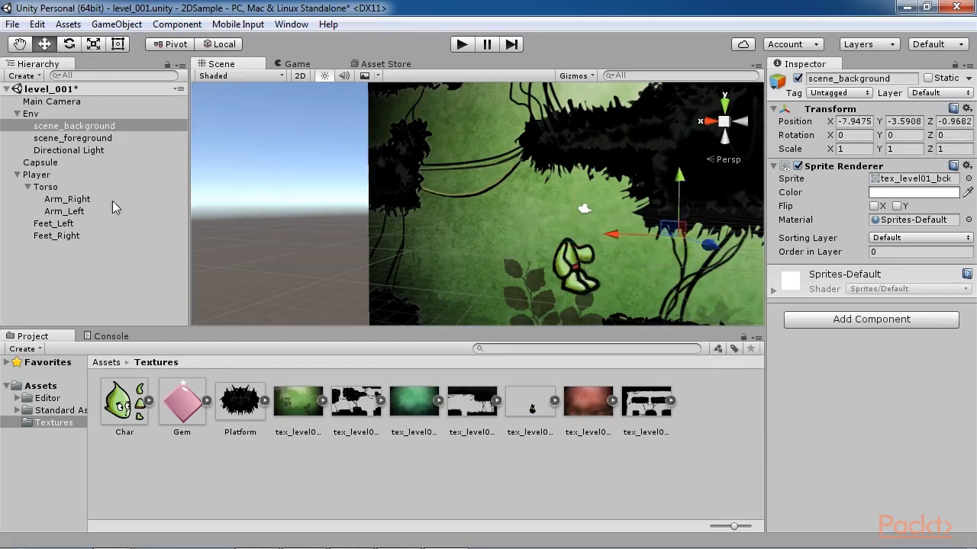
Step: Enlarge Arm_Right uniformly to a scale of about 1.185
click(69, 199)
key(r)
drag(572, 241, 583, 265)
click(86, 238)
click(69, 225)
click(75, 236)
key(w)
click(626, 263)
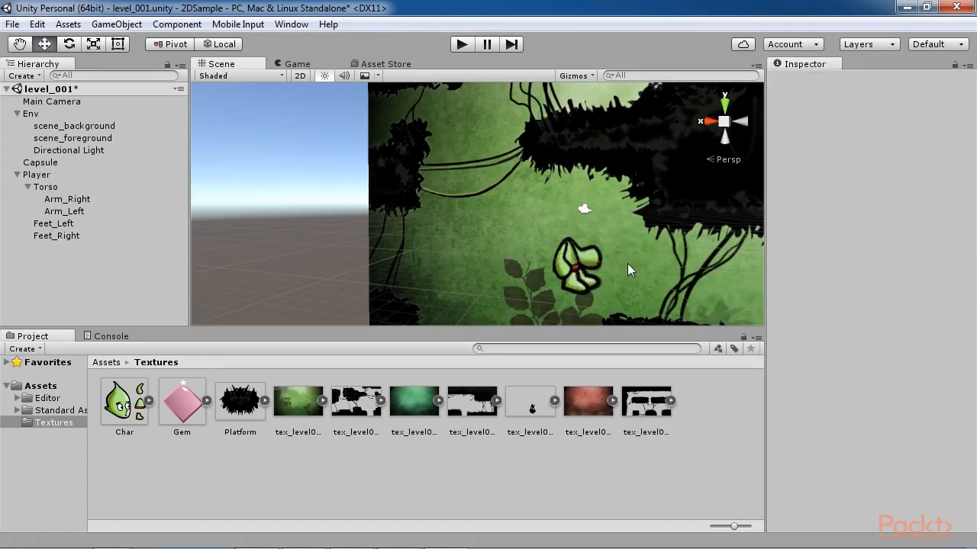
Step: Add the Char_0 sprite to the scene above the Torso at about X 1.563, Y 0.092, Z 1.945, turned about -155.7 on Y
click(149, 401)
drag(185, 402, 551, 201)
key(e)
mouse_move(533, 249)
mouse_down()
mouse_move(535, 237)
mouse_move(537, 246)
mouse_up()
key(w)
drag(602, 244, 619, 245)
drag(572, 187, 579, 259)
drag(566, 205, 567, 186)
Step: Shrink the Char_0 sprite uniformly to a scale of about 0.60
key(e)
key(r)
mouse_move(568, 250)
mouse_down()
mouse_move(545, 260)
mouse_move(592, 259)
mouse_move(584, 251)
mouse_up()
key(w)
click(615, 239)
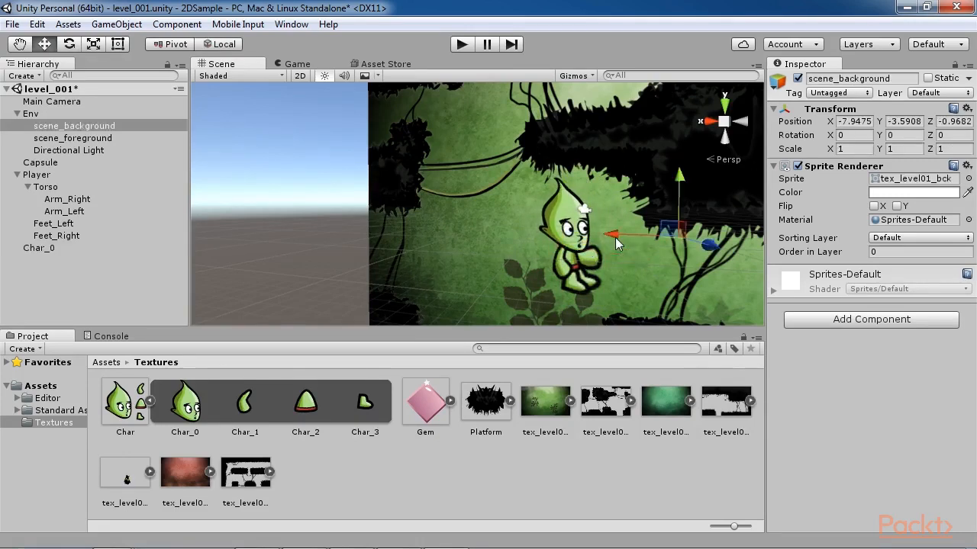
Step: Scale Arm_Right to about 1.17 and rotate it to about X 10.6, Y -101.9, Z 75.8
click(568, 247)
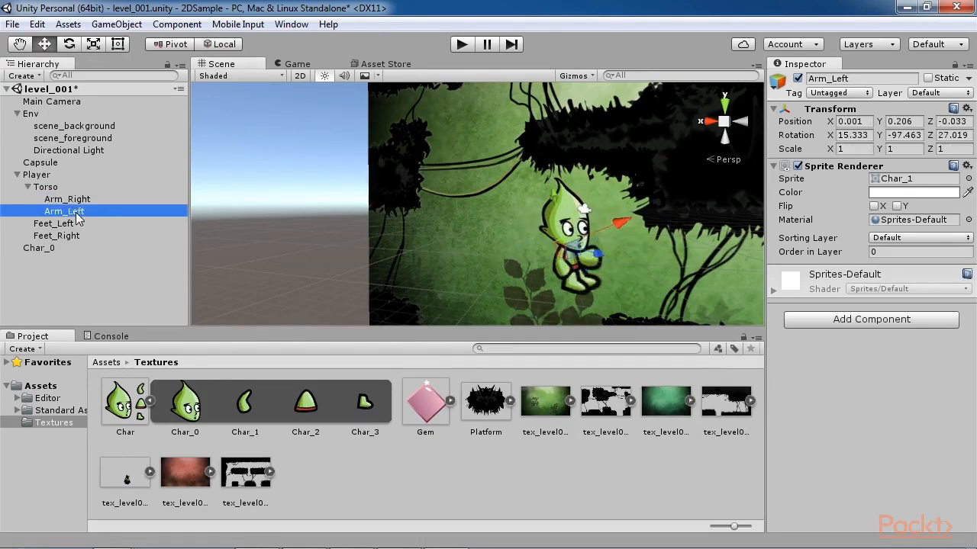
key(e)
key(r)
click(567, 249)
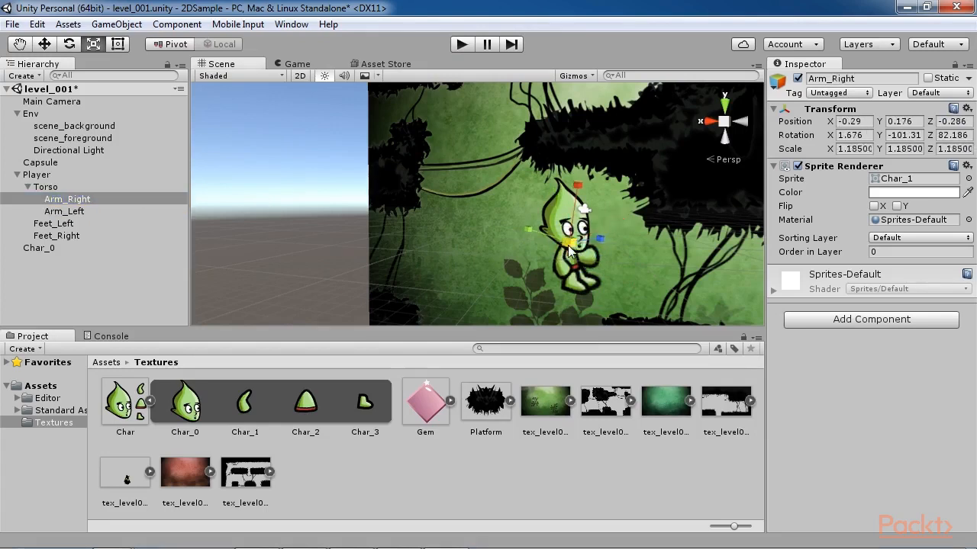
drag(569, 243, 547, 246)
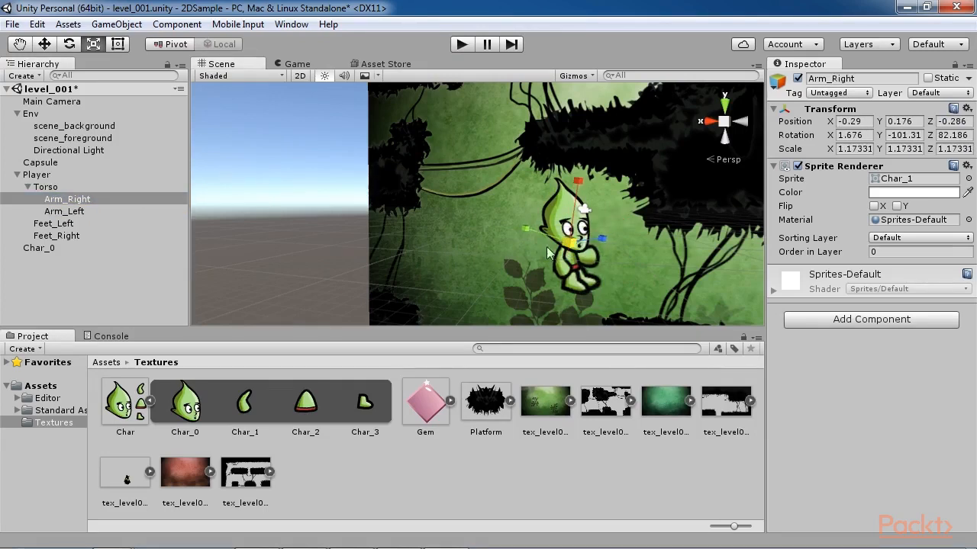
key(e)
drag(635, 246, 630, 265)
click(629, 263)
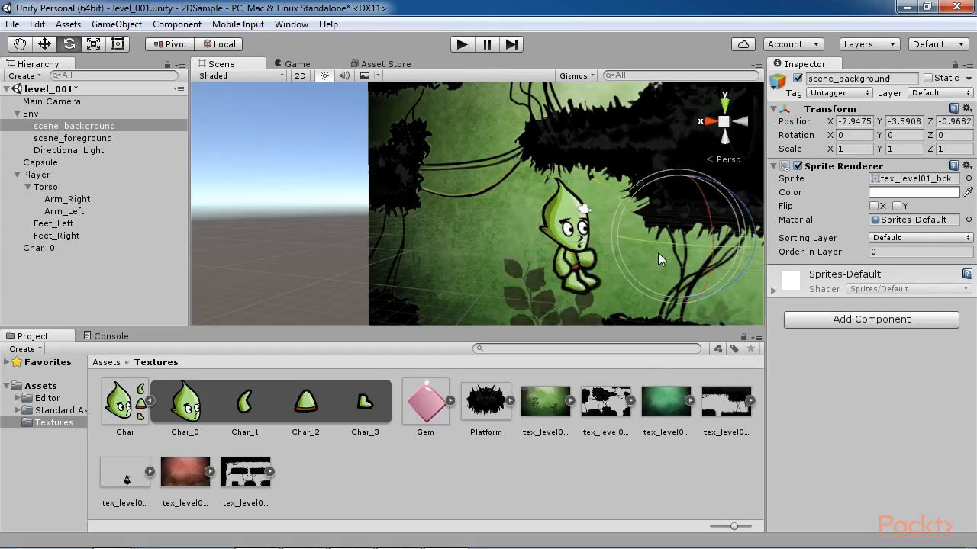
Step: Enlarge the Char_0 sprite uniformly to a scale of about 0.70
click(583, 229)
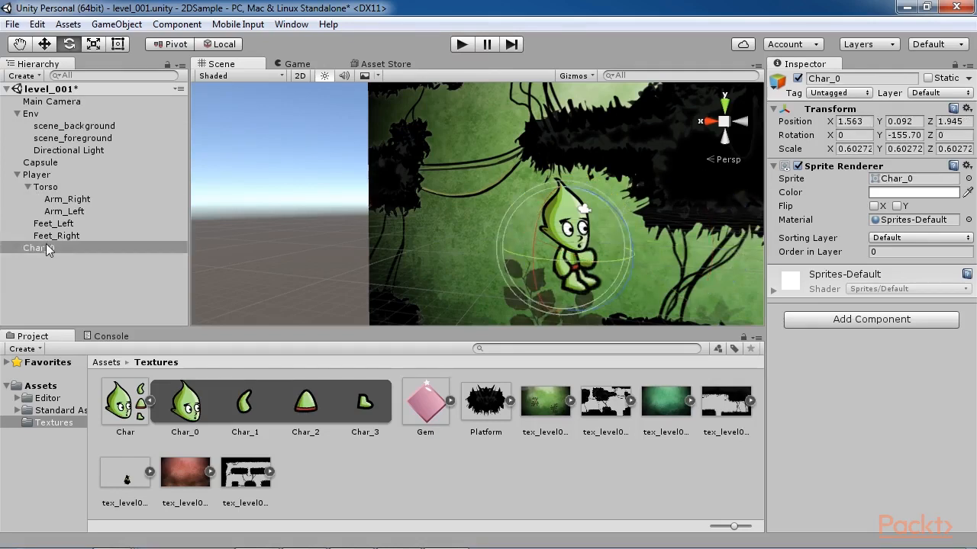
key(r)
drag(573, 253, 654, 269)
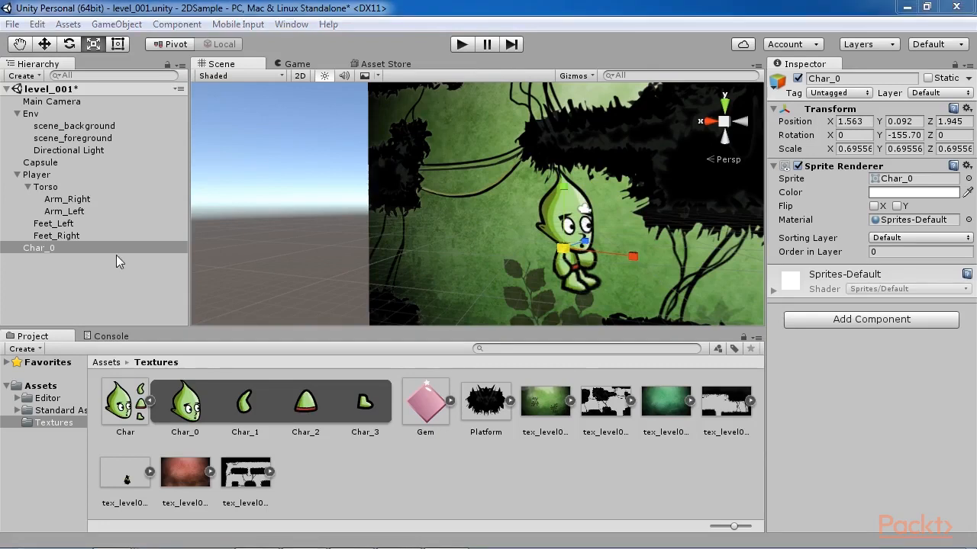
Step: Rename Char_0 as Head and make it a child of Torso
right_click(47, 248)
click(866, 77)
text(Head)
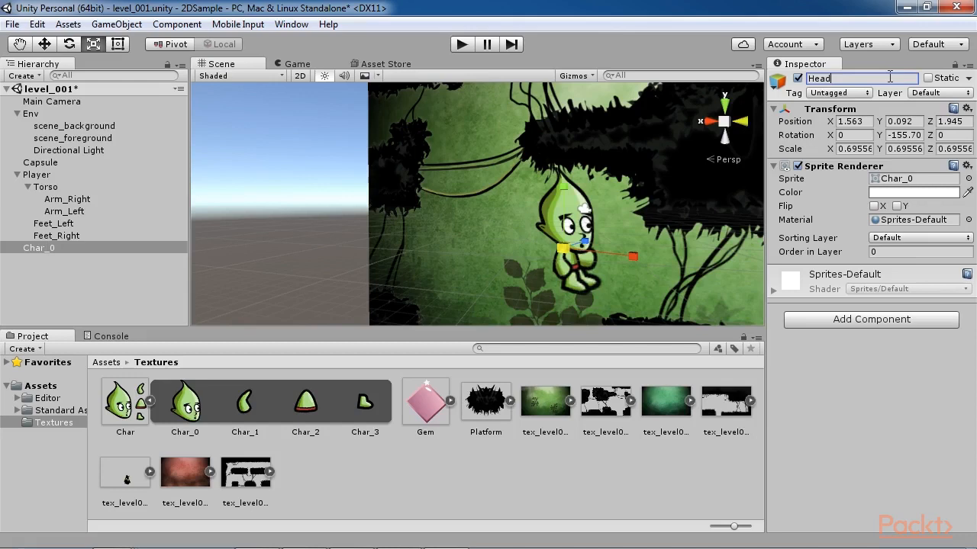
key(Return)
drag(52, 249, 50, 191)
click(71, 296)
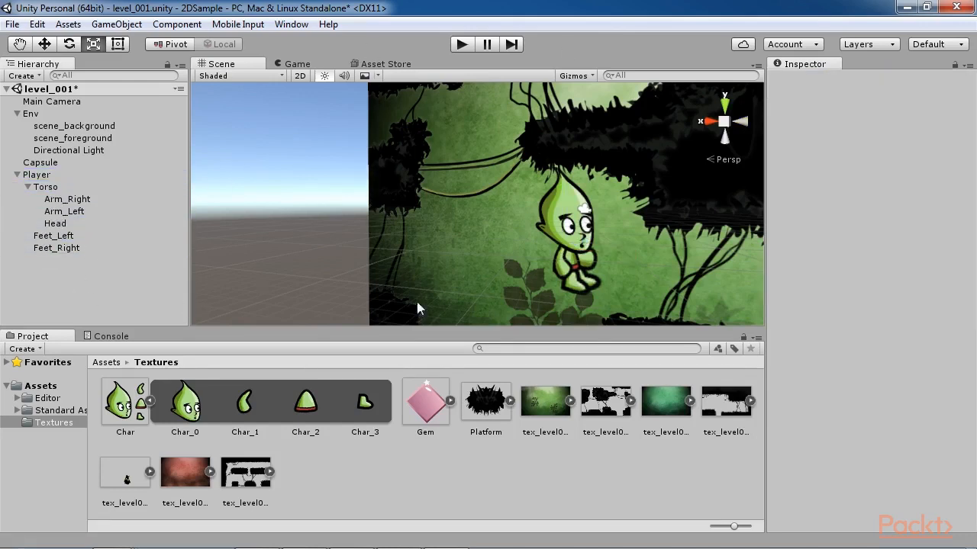
Step: Scale Arm_Left down to about 0.965 and rename it Arm_Right
click(69, 213)
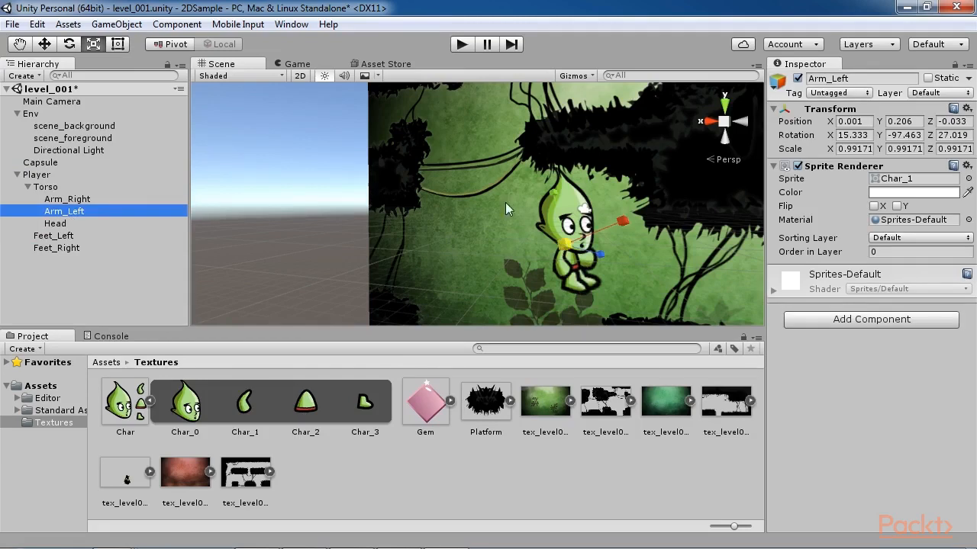
drag(568, 253, 568, 254)
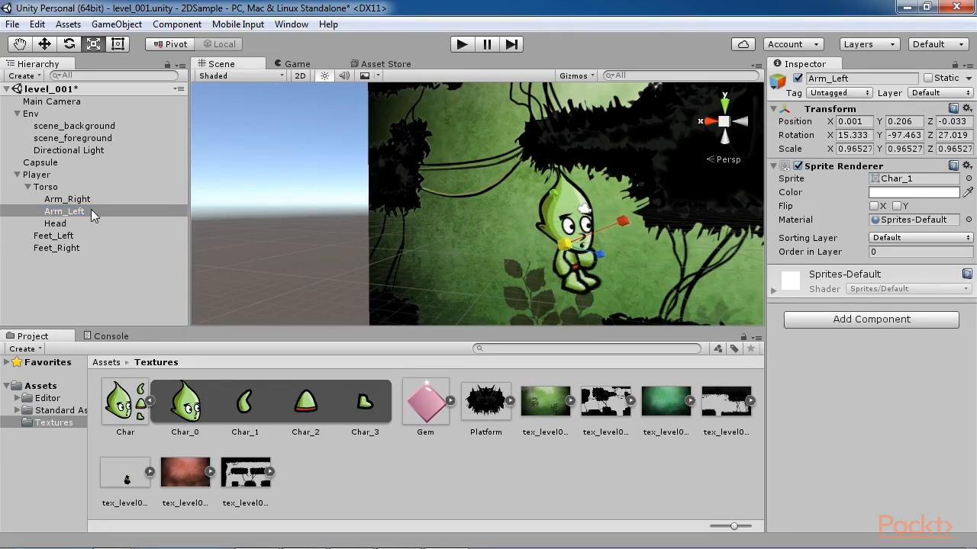
click(864, 79)
click(865, 79)
key(BackSpace)
key(BackSpace)
key(BackSpace)
key(BackSpace)
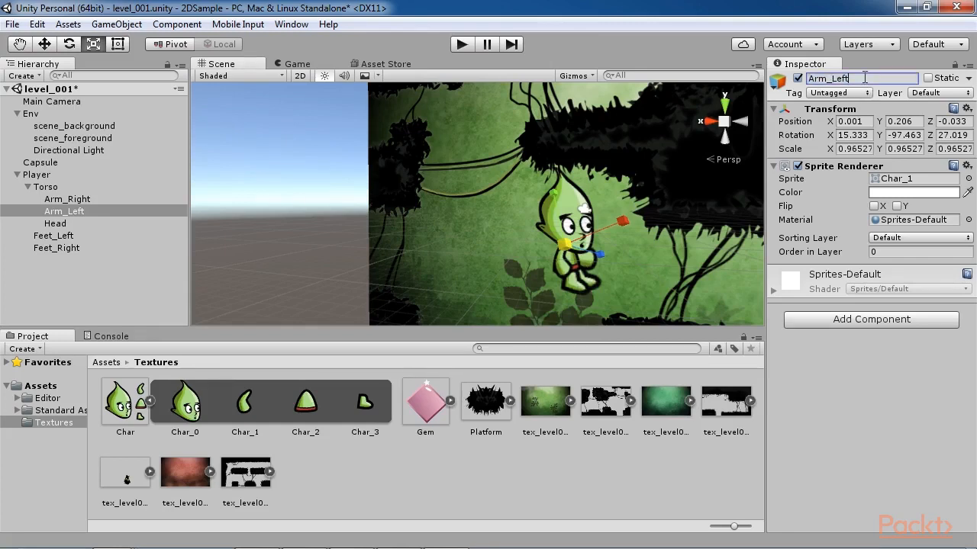
text(Right)
key(Return)
Step: Rename the first arm listed under Torso as Arm_Left
click(113, 200)
click(861, 79)
click(861, 79)
key(BackSpace)
key(BackSpace)
key(BackSpace)
key(BackSpace)
key(BackSpace)
text(Left)
key(Return)
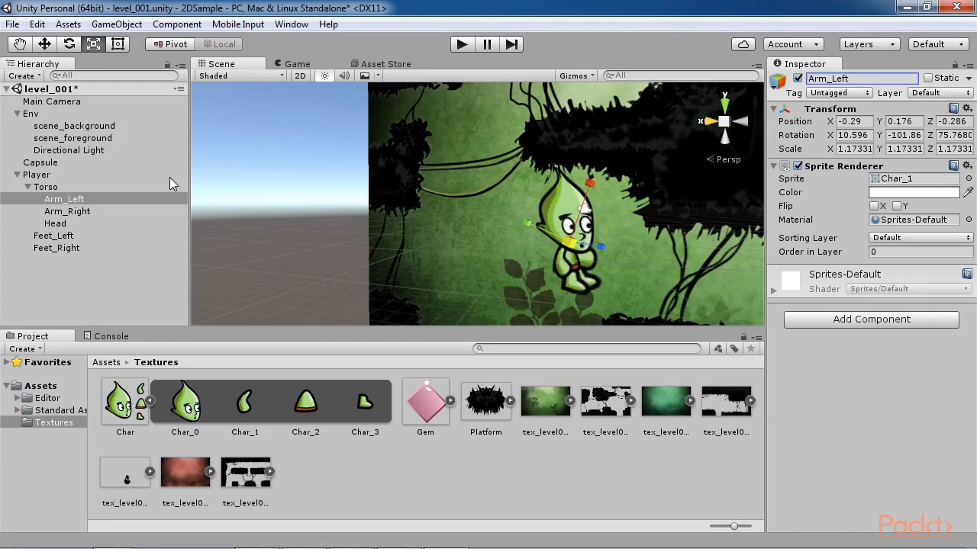
Step: Scale Feet_Left to about 1.51 and rename it Feet_Right
click(66, 237)
drag(571, 272, 571, 275)
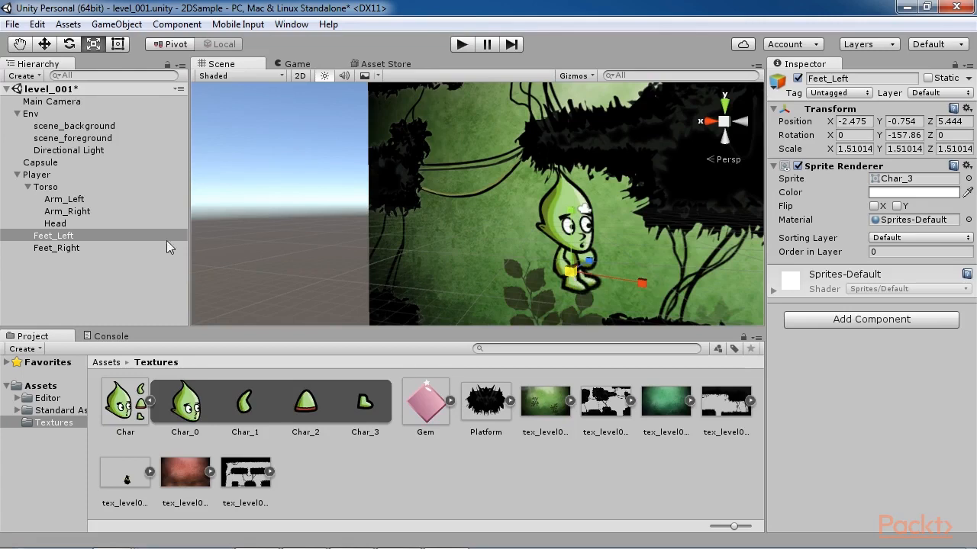
click(860, 77)
key(BackSpace)
key(BackSpace)
key(BackSpace)
key(BackSpace)
text(Right)
key(Return)
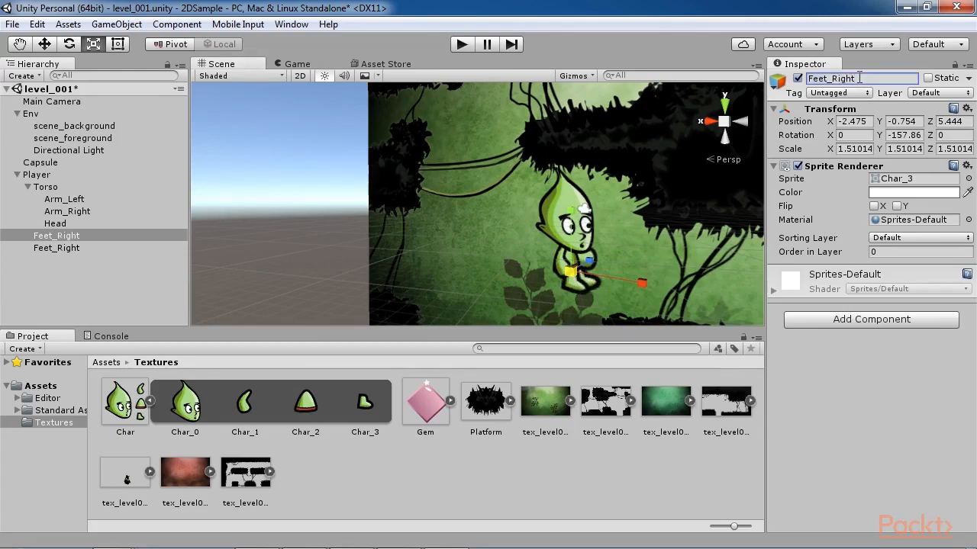
Step: Rename the last foot listed under Player as Feet_Left
click(108, 248)
click(891, 77)
click(891, 77)
key(BackSpace)
key(BackSpace)
key(BackSpace)
key(BackSpace)
key(BackSpace)
text(Left)
key(Return)
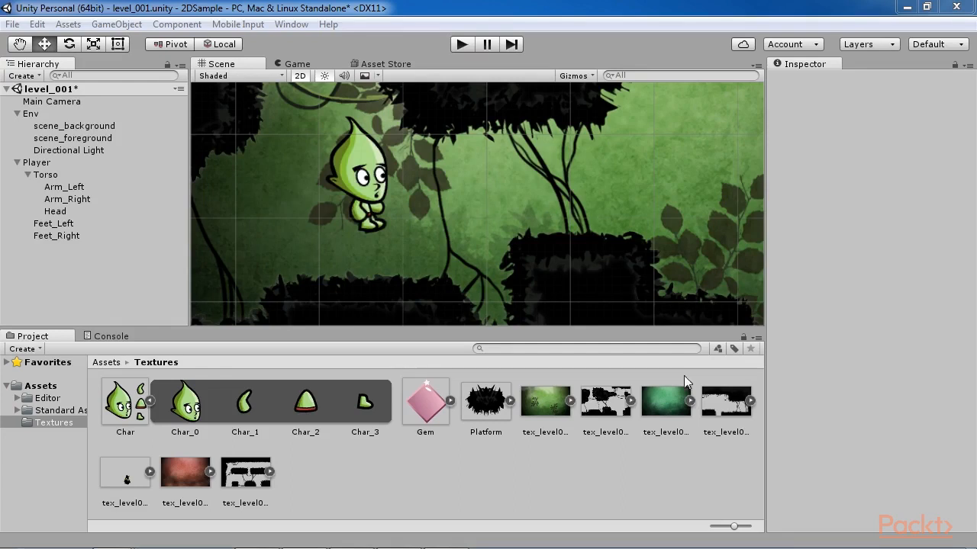
Step: Review the Order in Layer values of the background, foreground, torso, arms, head and feet sprites
click(76, 128)
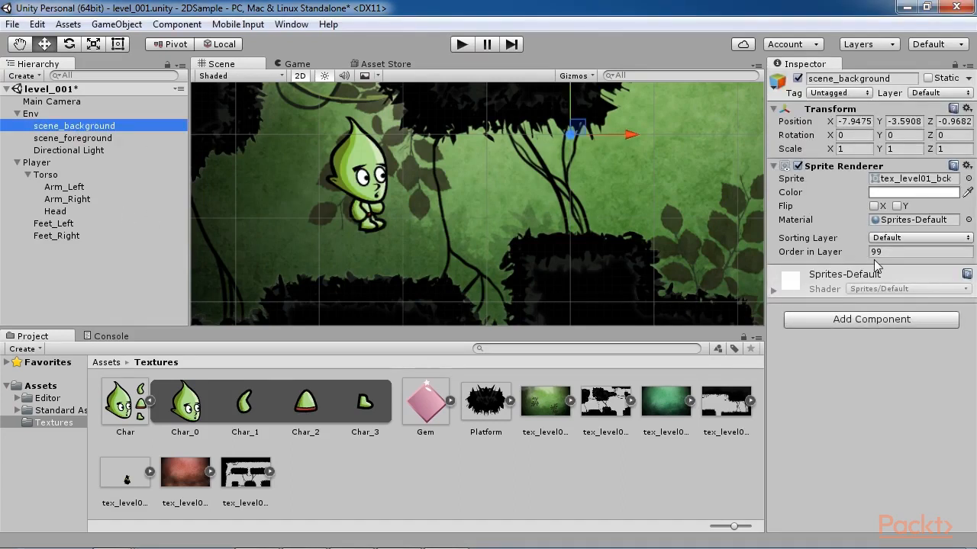
click(107, 139)
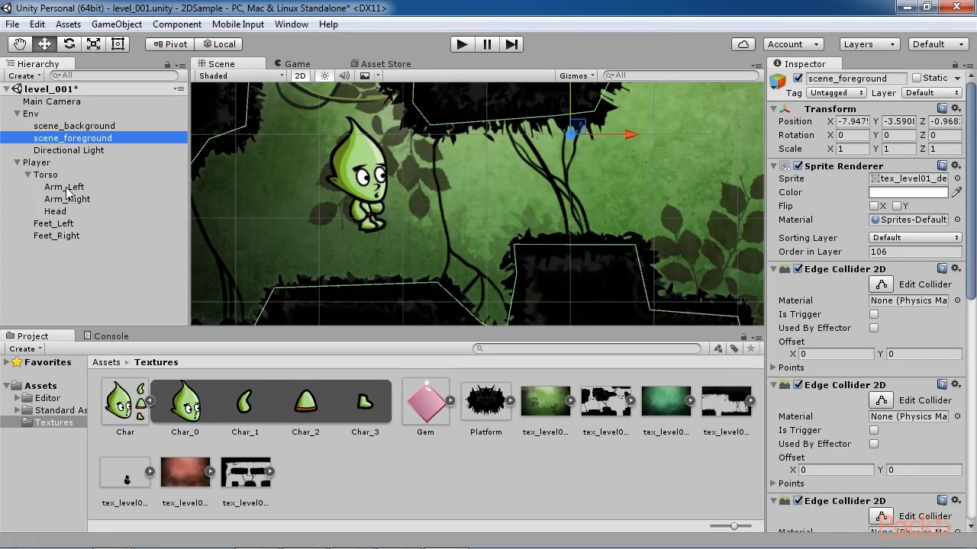
click(57, 181)
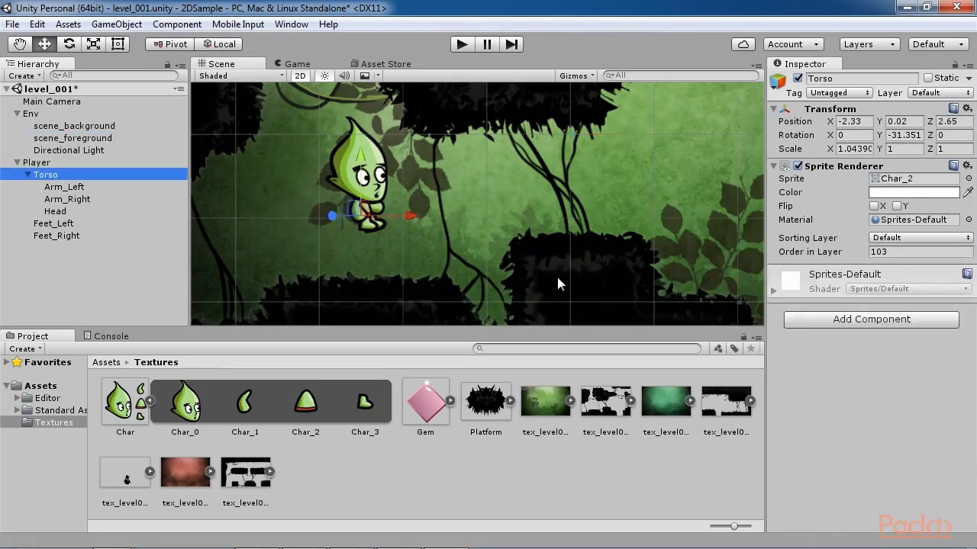
click(74, 188)
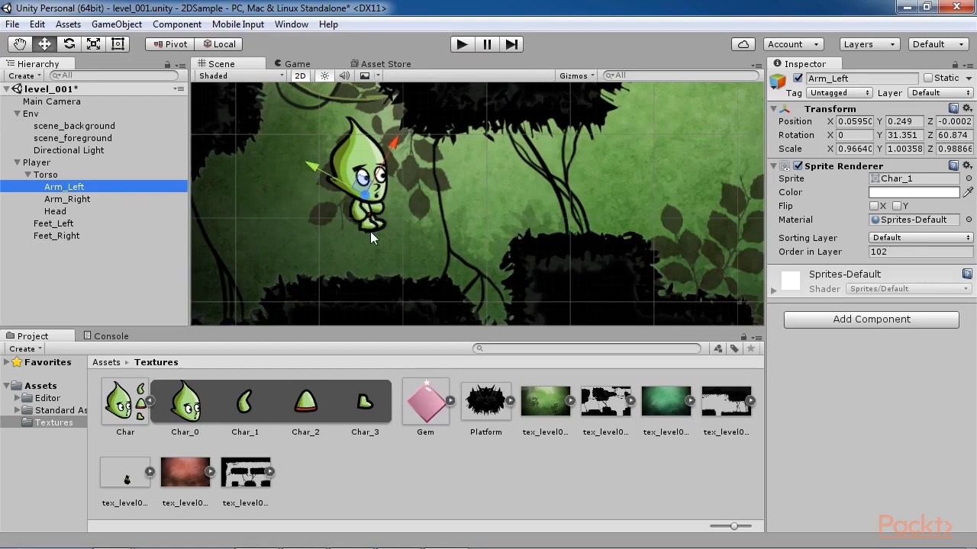
click(86, 200)
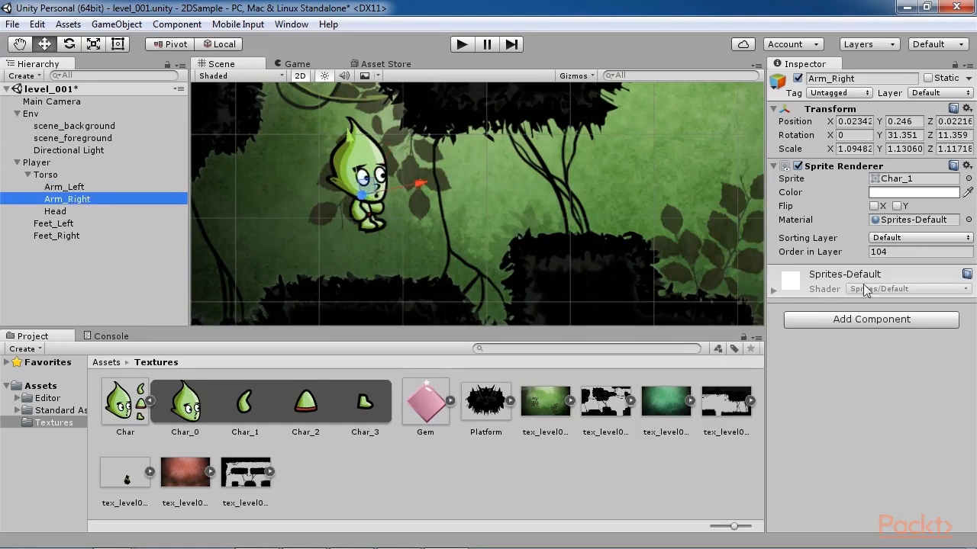
click(88, 213)
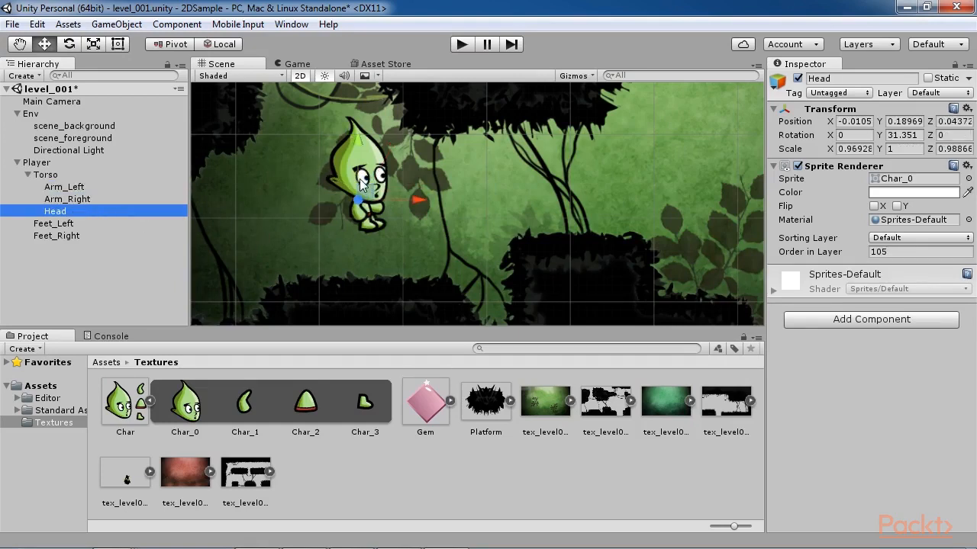
click(111, 224)
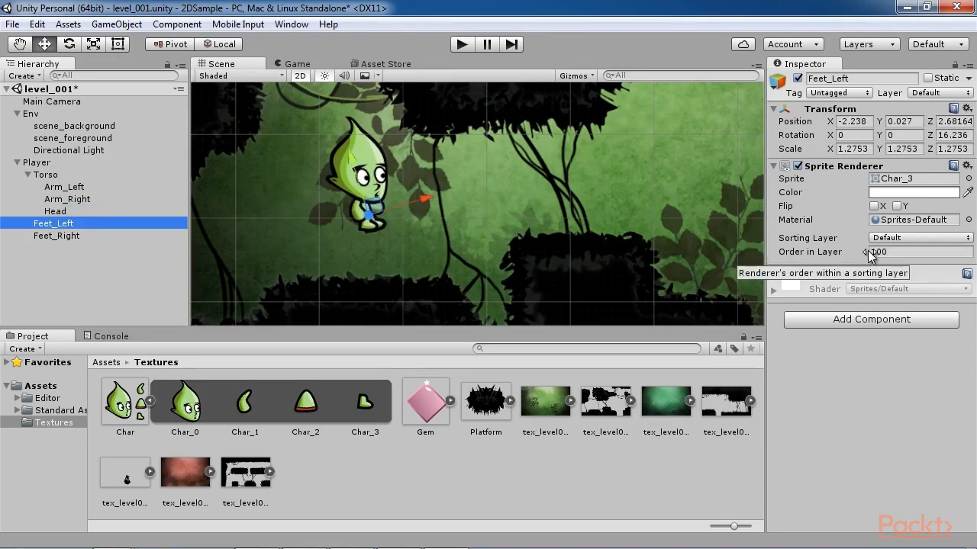
click(122, 237)
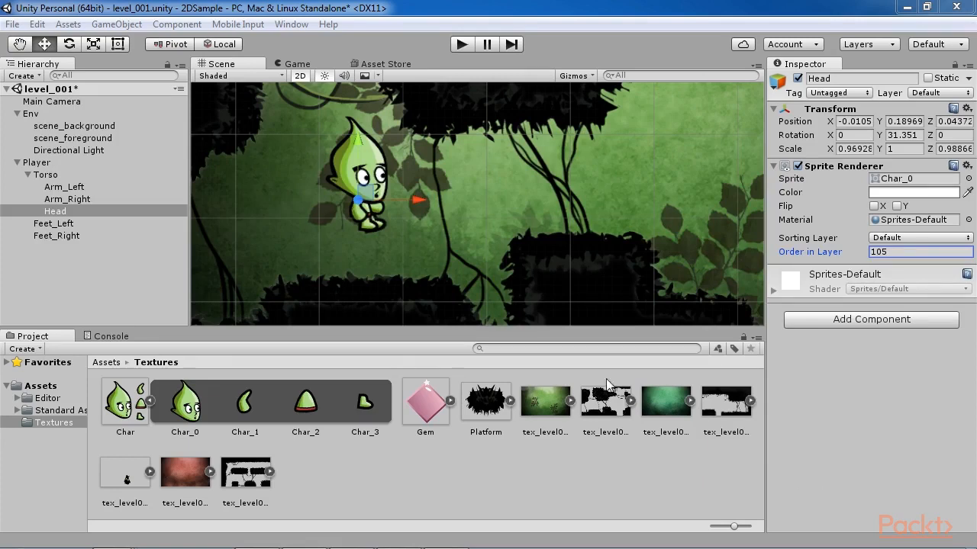
Step: Add a Circle Collider 2D and a Box Collider 2D component to the Player object
click(73, 164)
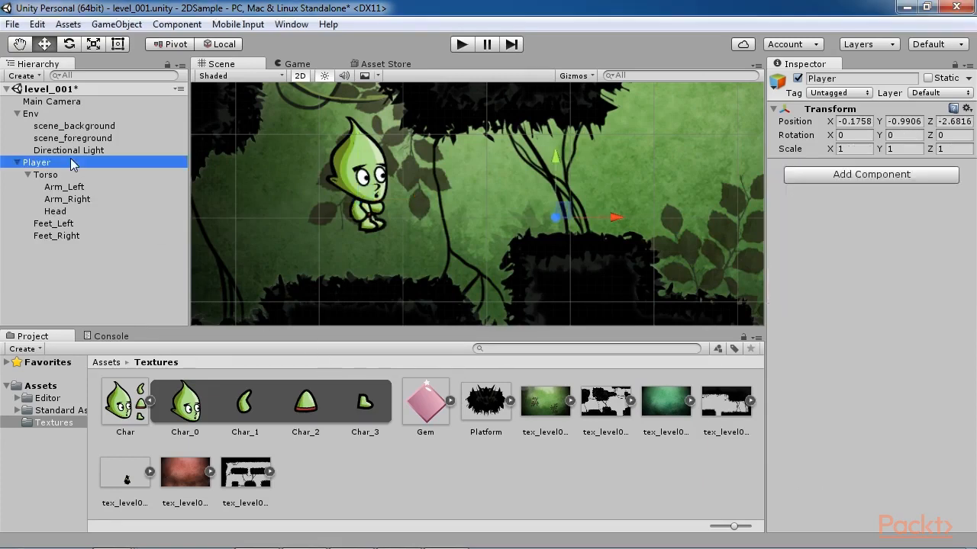
click(177, 24)
mouse_move(229, 113)
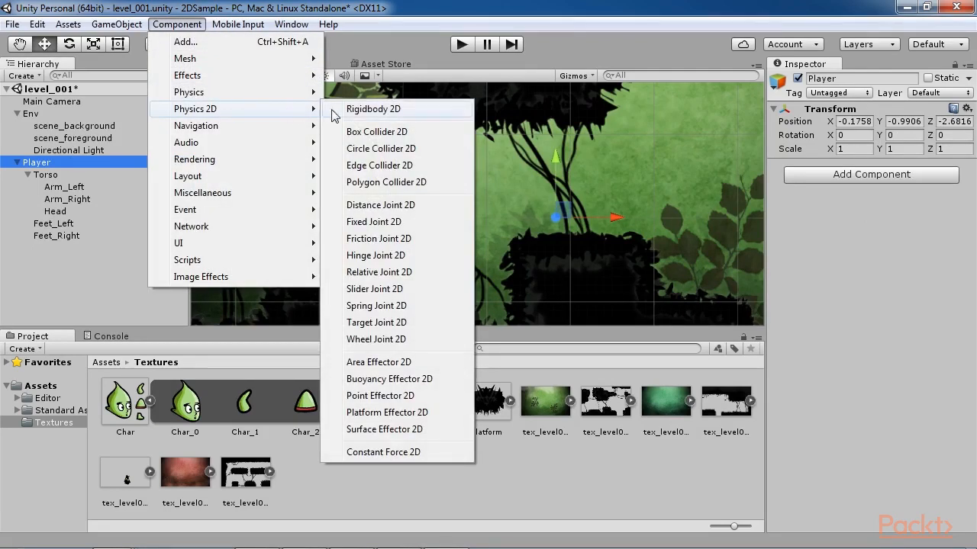
click(366, 148)
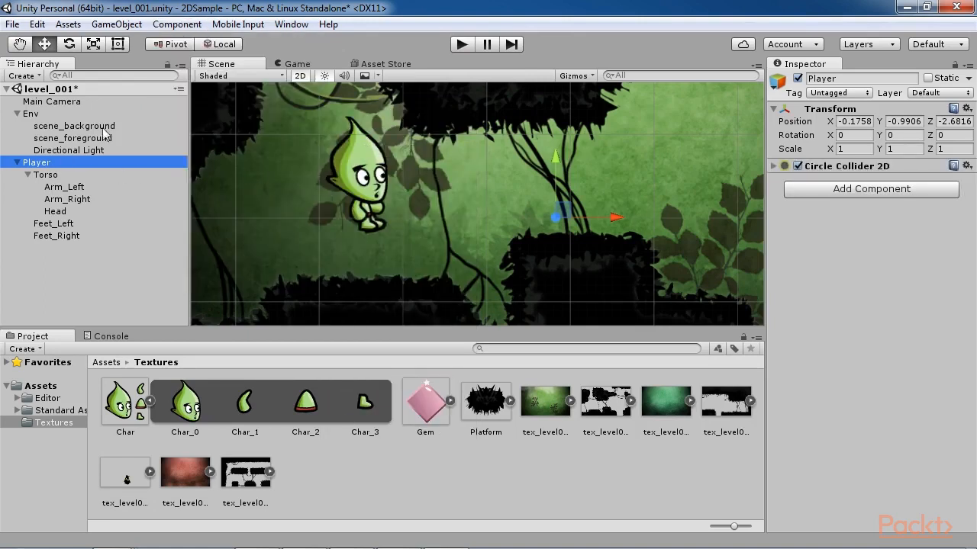
click(168, 25)
mouse_move(242, 109)
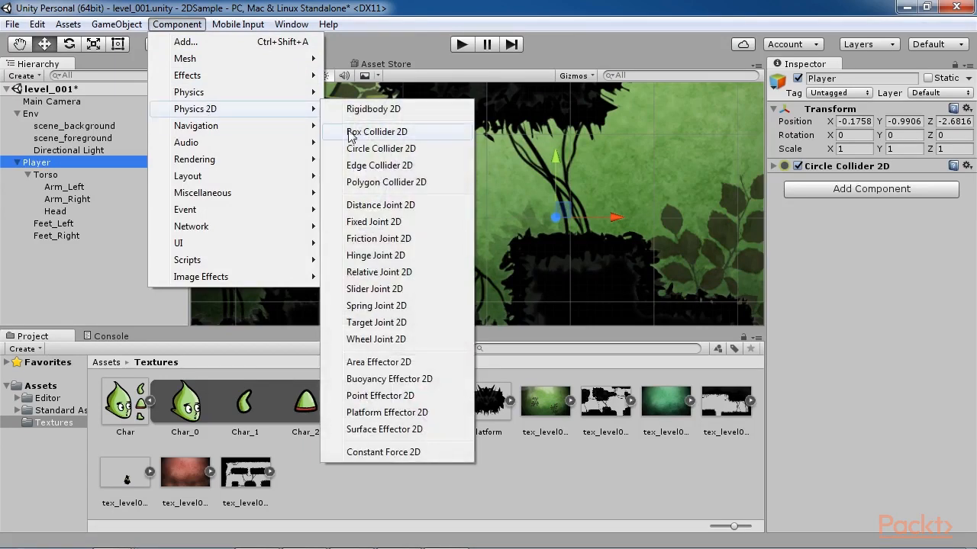
click(374, 132)
Step: Shift Player slightly to X -0.121 and shrink its circle collider to a radius of about 0.47
click(774, 165)
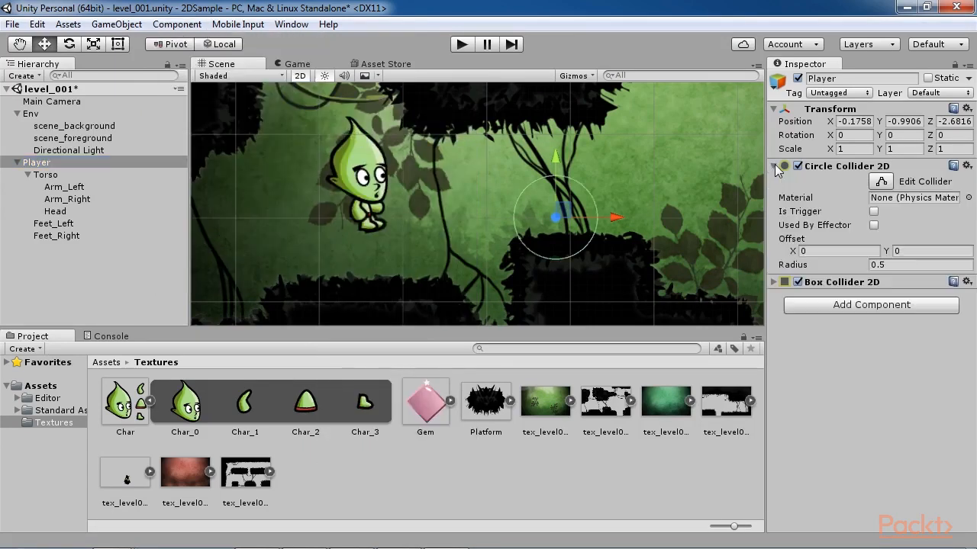
mouse_move(582, 227)
mouse_down()
mouse_move(550, 226)
mouse_move(588, 227)
mouse_up()
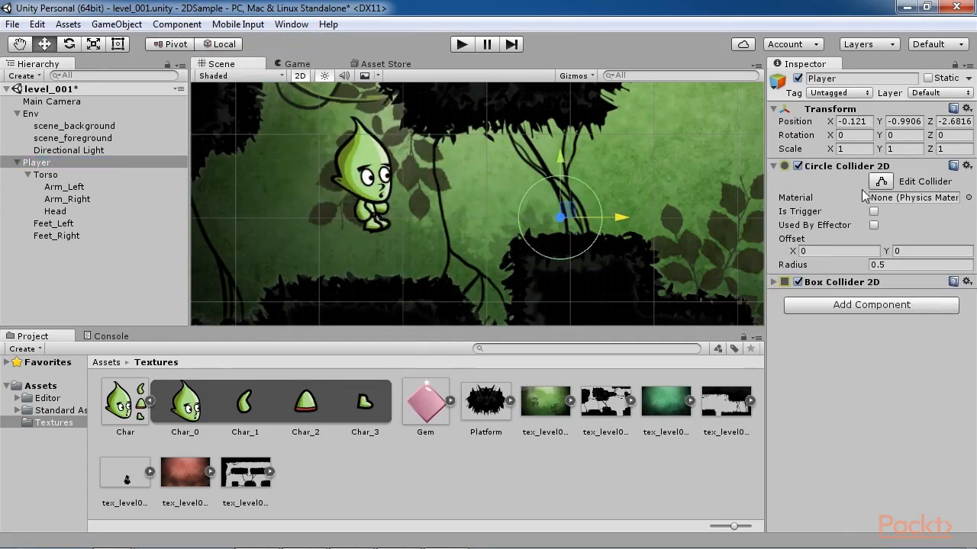
click(881, 184)
mouse_move(520, 220)
mouse_down()
mouse_move(443, 219)
mouse_move(510, 219)
mouse_up()
drag(609, 219, 599, 219)
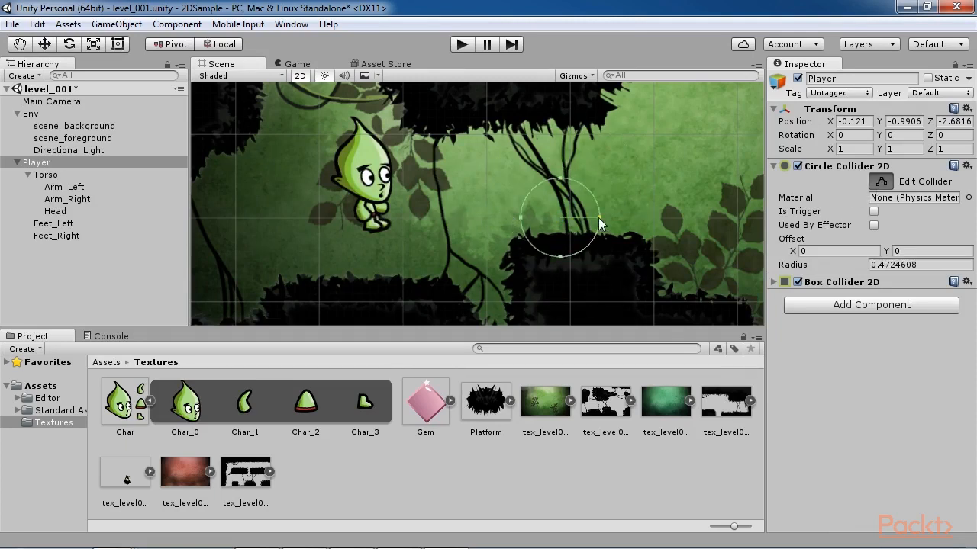
Step: Reshape Player's box collider around the character's head, about 0.79 wide and 1.02 high, with offset about -2.37, 0.69
click(774, 282)
click(881, 298)
drag(522, 219, 315, 218)
drag(599, 225, 400, 221)
drag(358, 176, 358, 94)
drag(358, 259, 358, 202)
drag(358, 93, 358, 117)
drag(316, 160, 328, 159)
drag(400, 160, 395, 161)
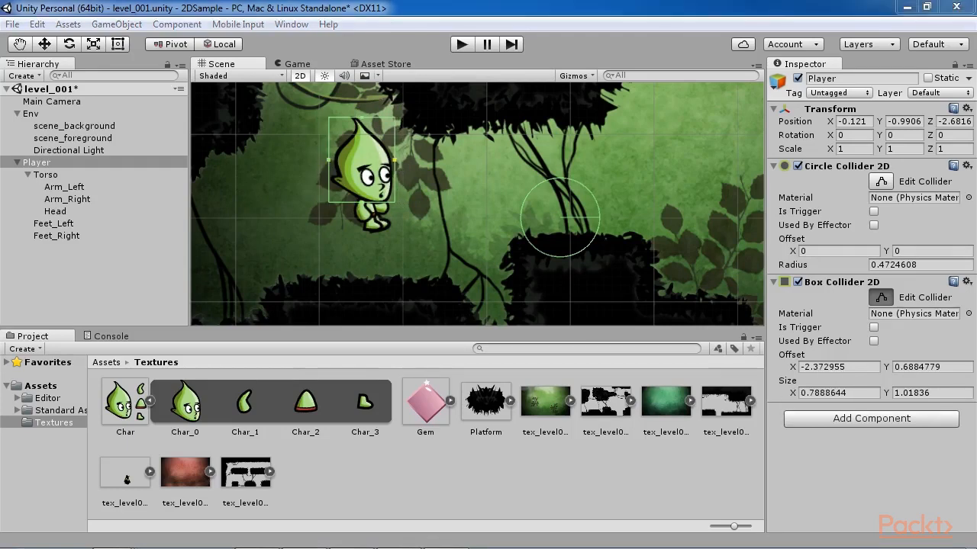
Step: Reselect Player and fit its circle collider around the feet with zero offset and a radius of about 0.197
click(74, 126)
click(37, 163)
click(837, 241)
click(845, 251)
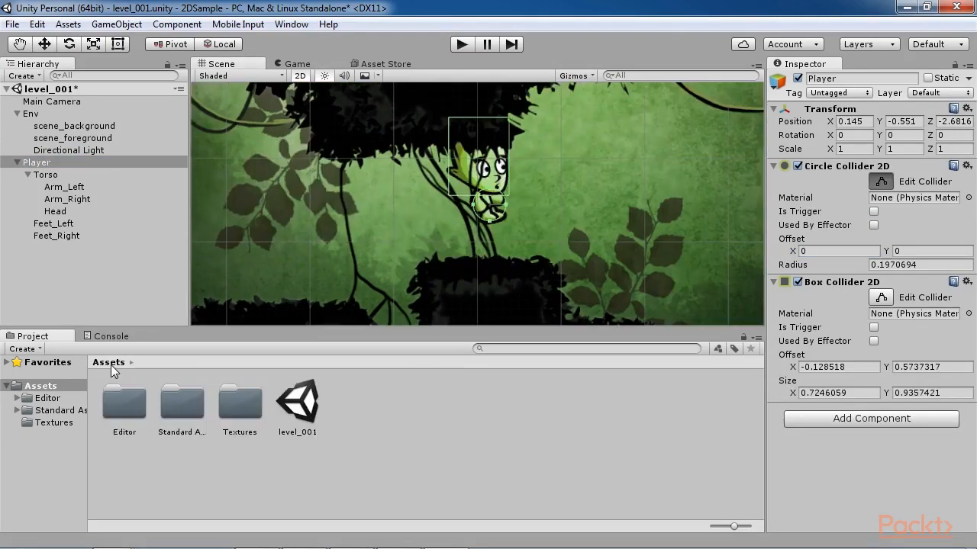
Step: Create a Physics2D Material named Low_Friction in the Assets folder and set its friction to 0.1
click(16, 410)
click(15, 410)
click(40, 410)
click(39, 388)
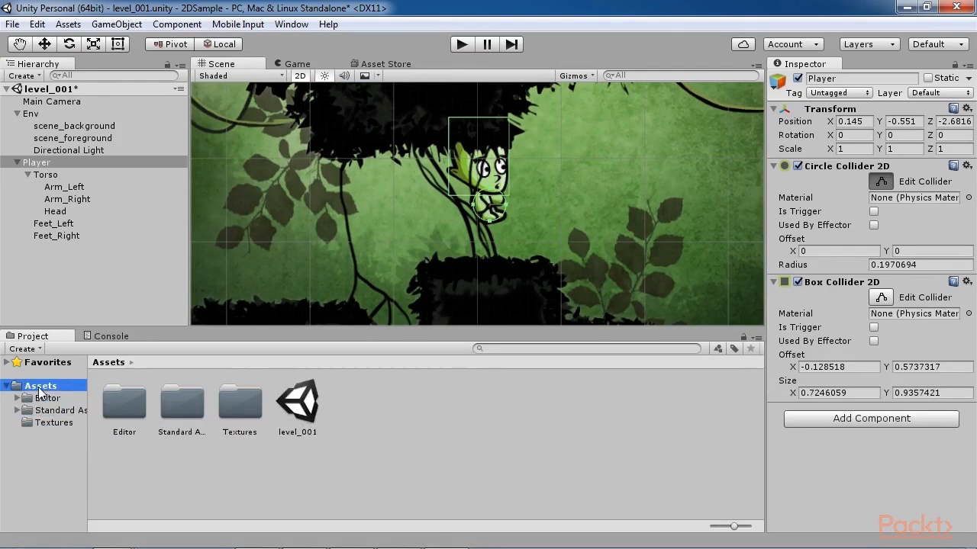
click(25, 350)
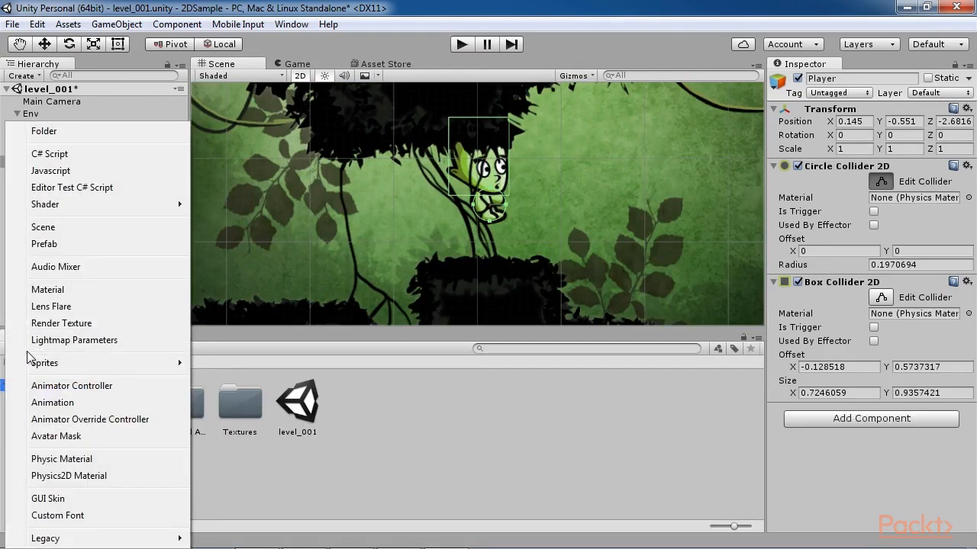
click(68, 477)
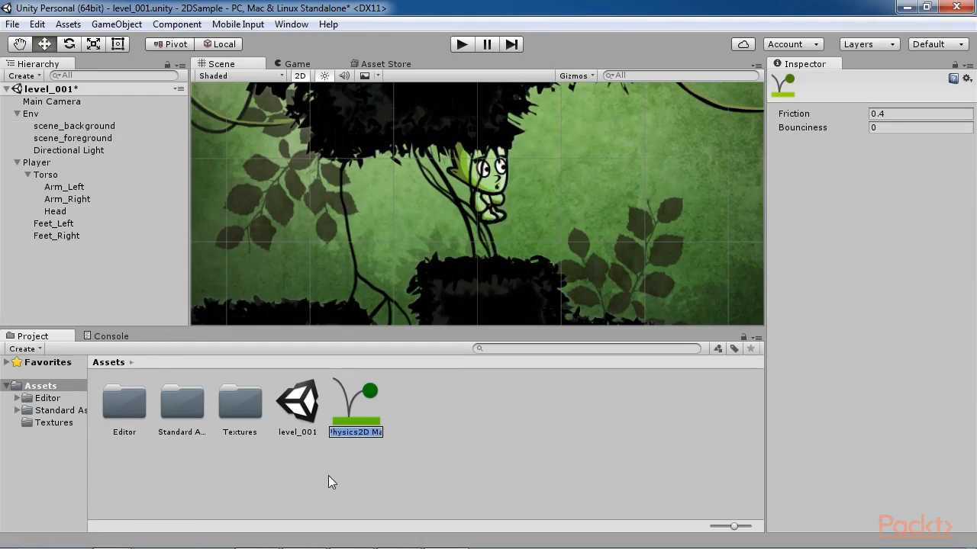
text(Low_Friction)
key(Return)
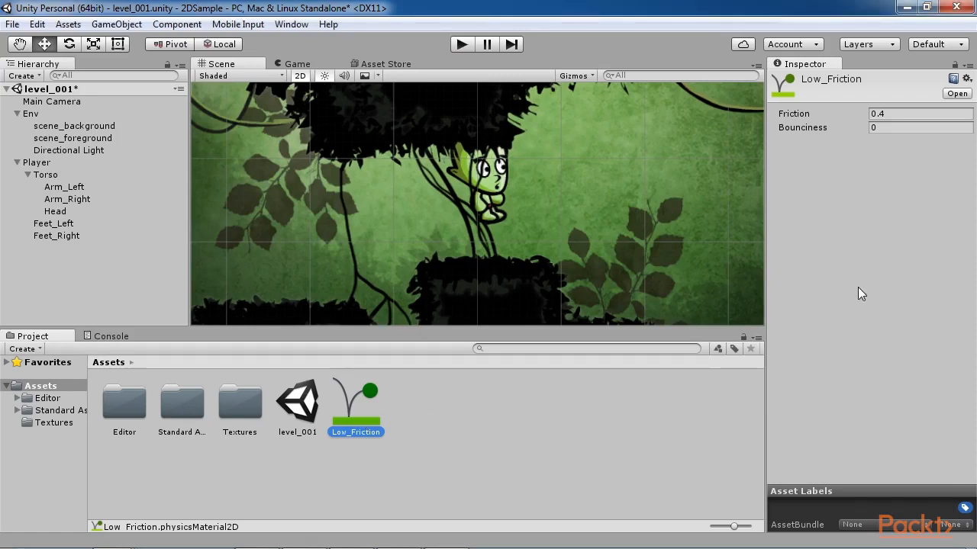
click(903, 114)
text(0.1)
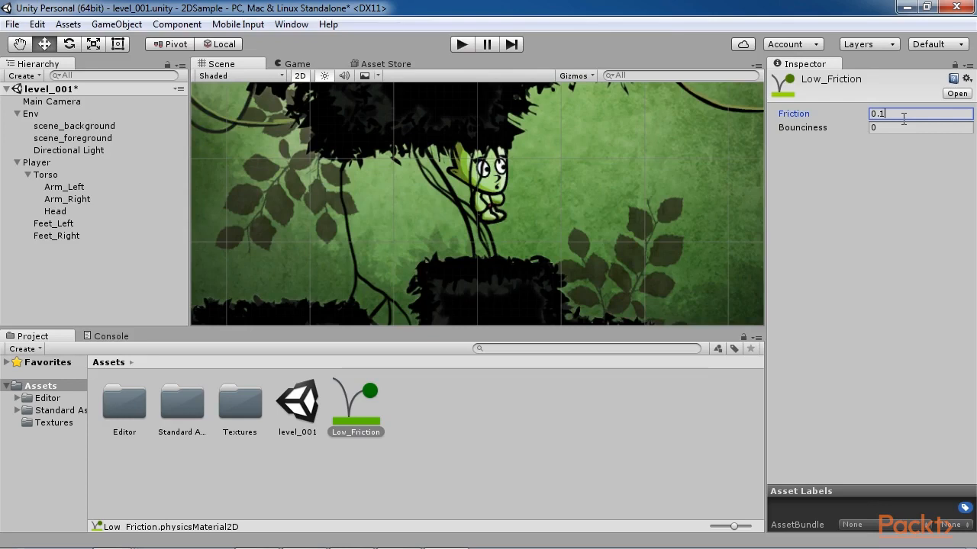
Step: Assign the Low_Friction material to Player's Circle Collider 2D
click(460, 206)
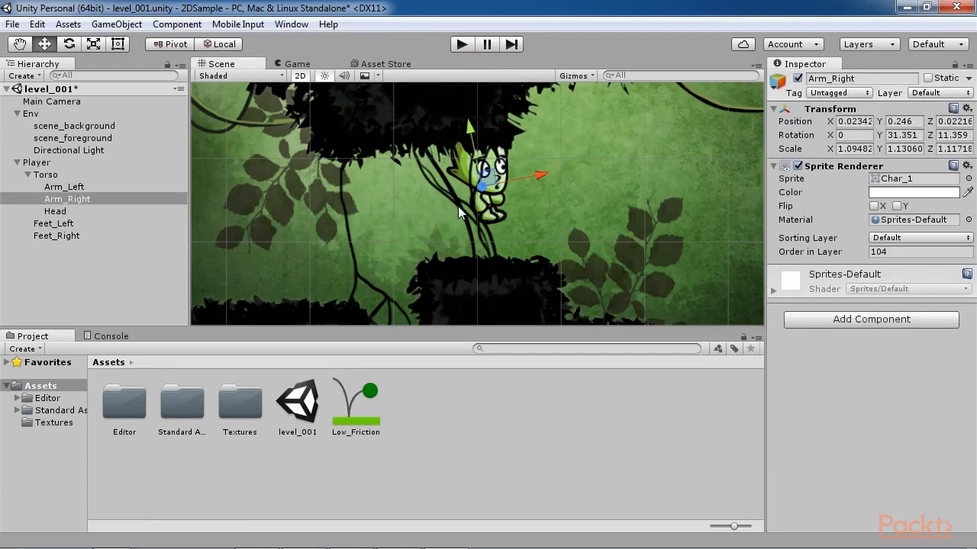
click(59, 164)
drag(356, 404, 914, 200)
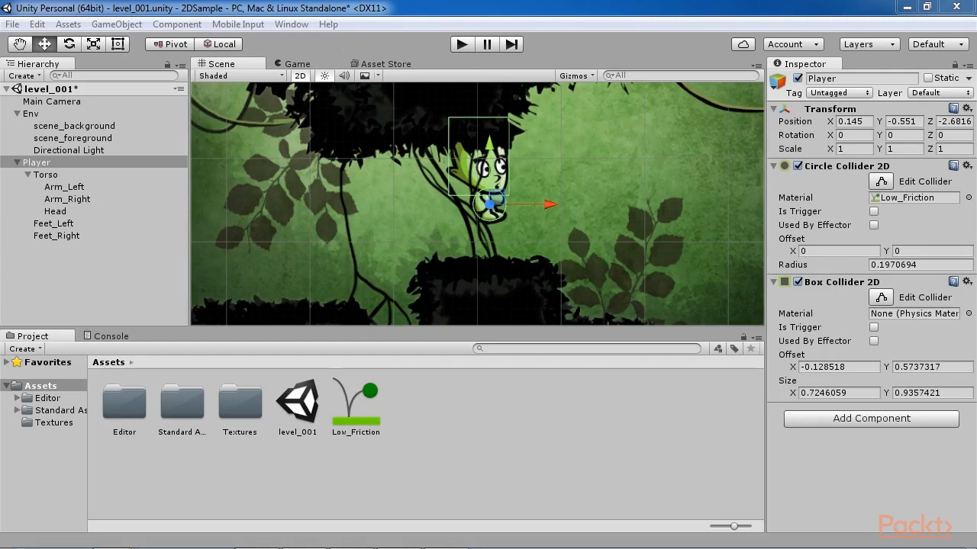
Step: Add a Rigidbody 2D component to Player with a linear drag of 3 and a gravity scale of 3
click(856, 419)
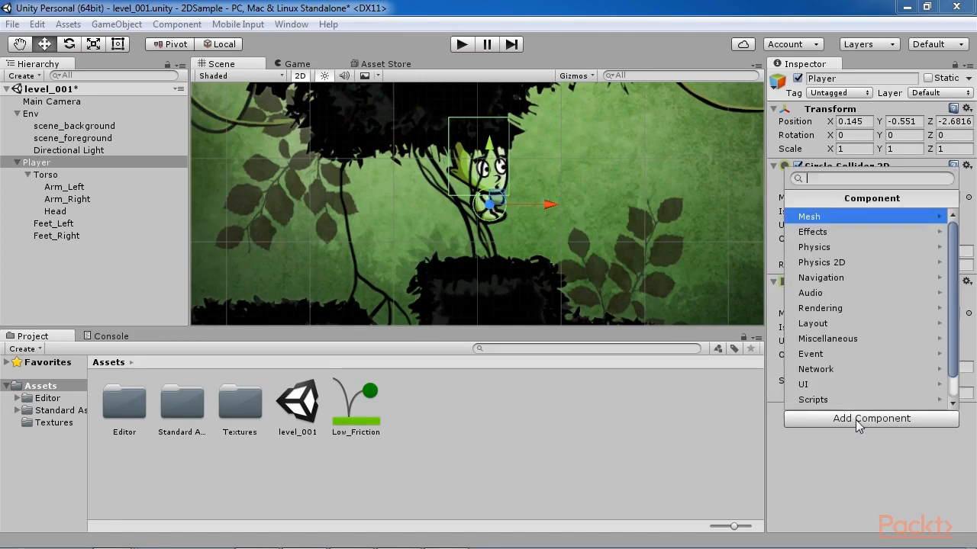
click(843, 262)
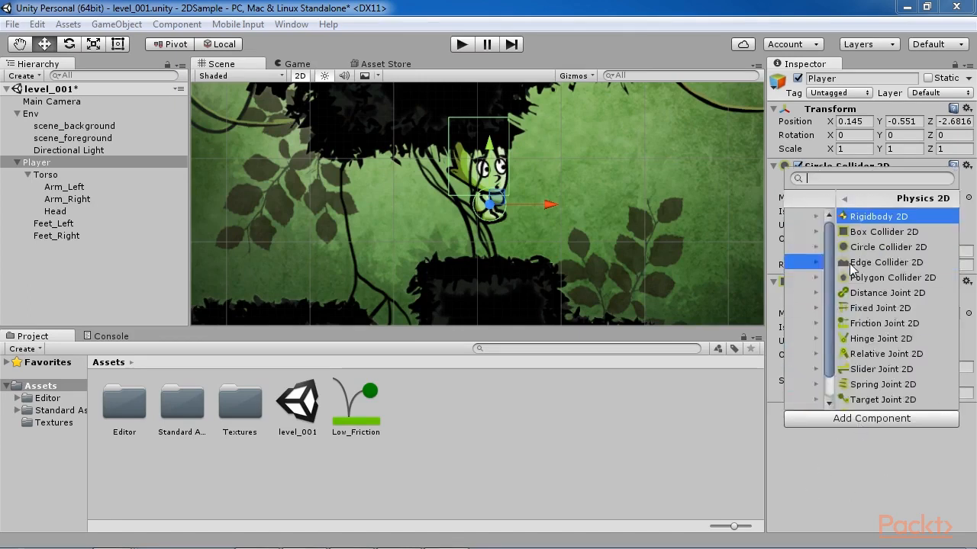
click(858, 217)
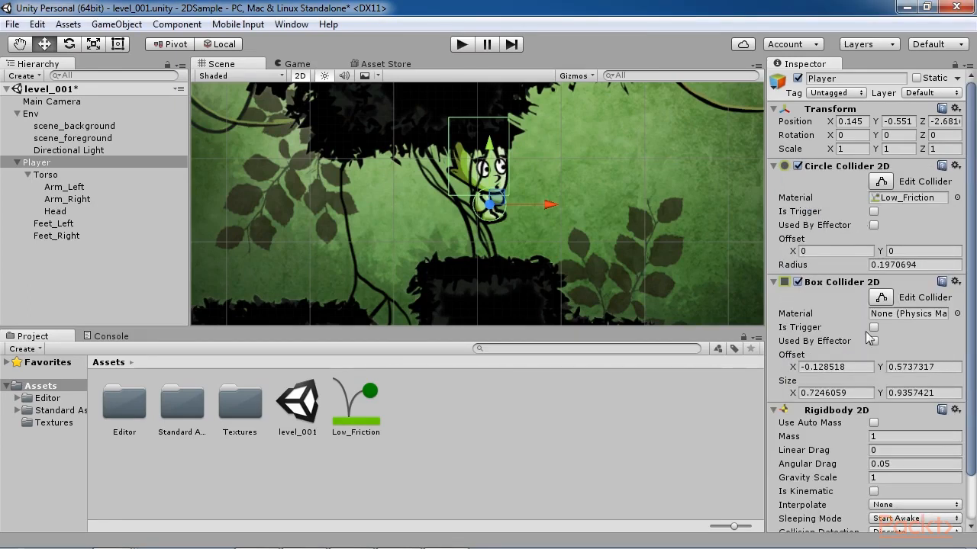
scroll(876, 376, down, 3)
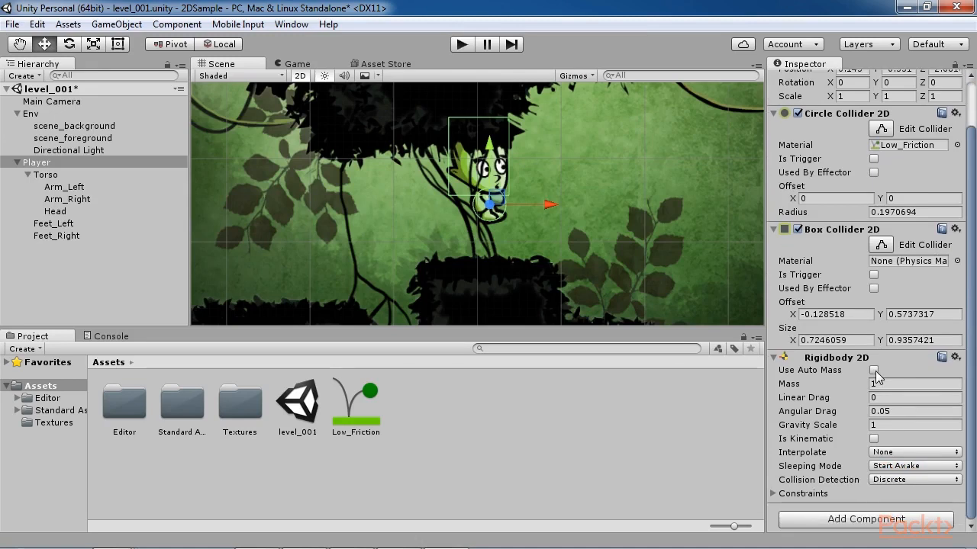
click(891, 398)
text(3)
click(891, 424)
text(3)
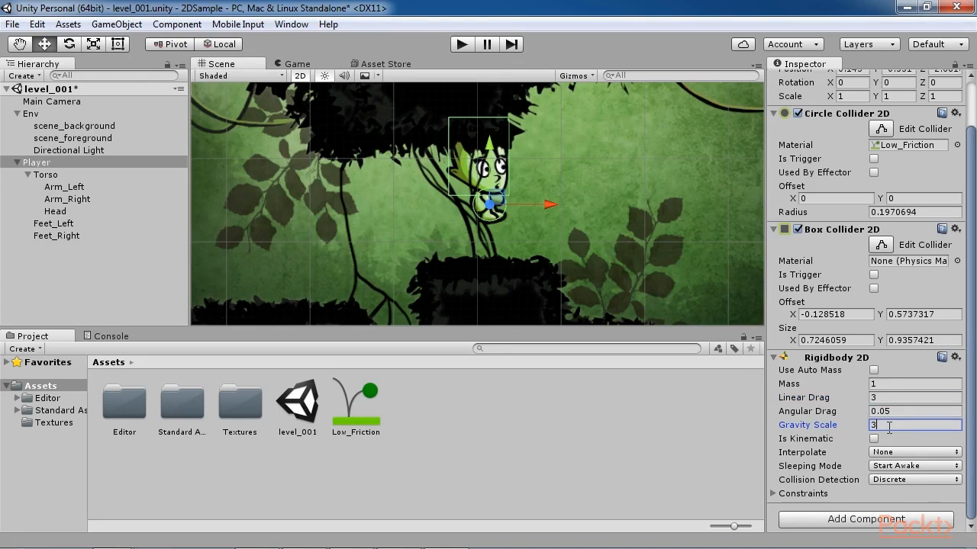
Step: Set the Rigidbody 2D's collision detection to Continuous and expand its Constraints settings
click(885, 479)
click(893, 513)
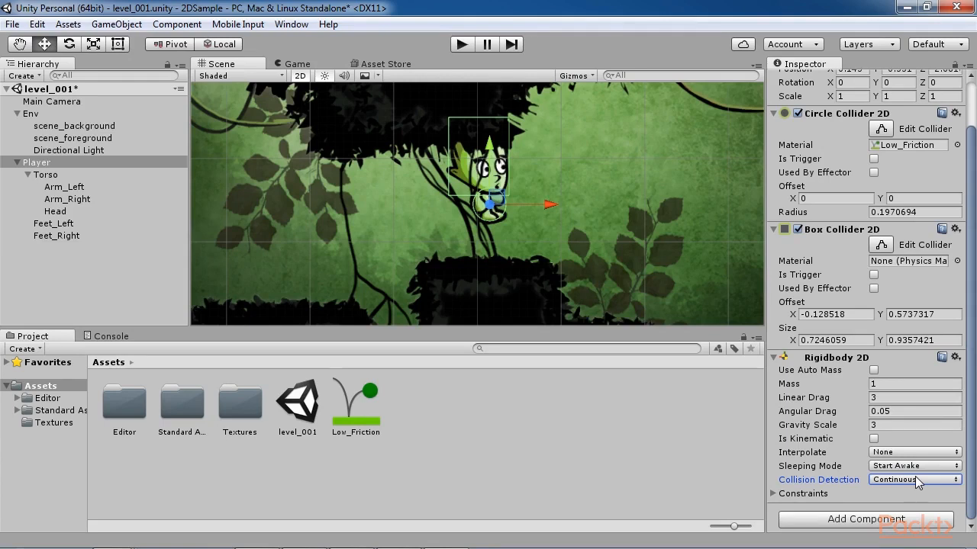
click(809, 442)
click(773, 495)
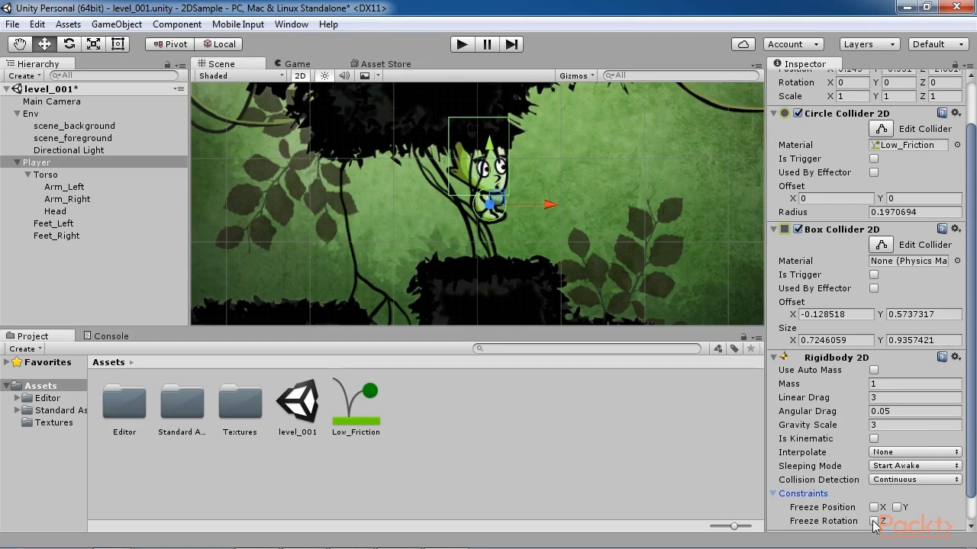